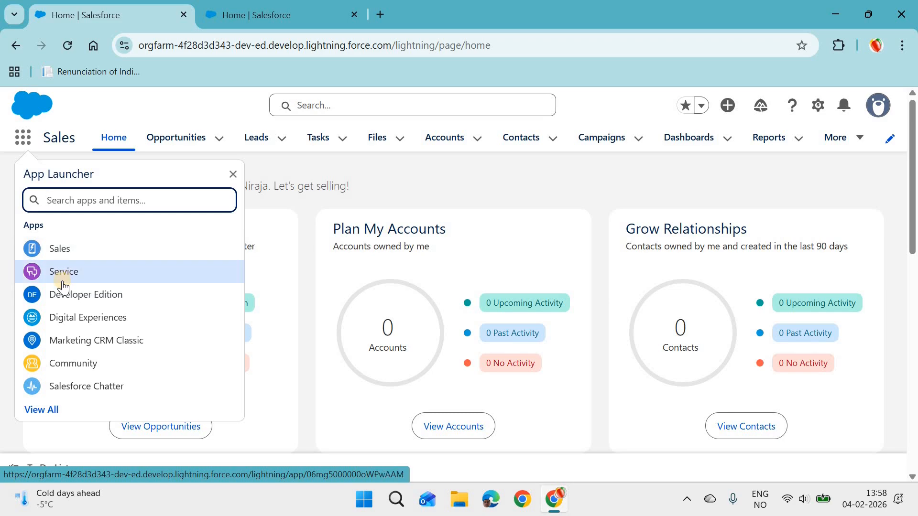
Step: Find "app menu" in Setup and open the App Menu page
click(306, 14)
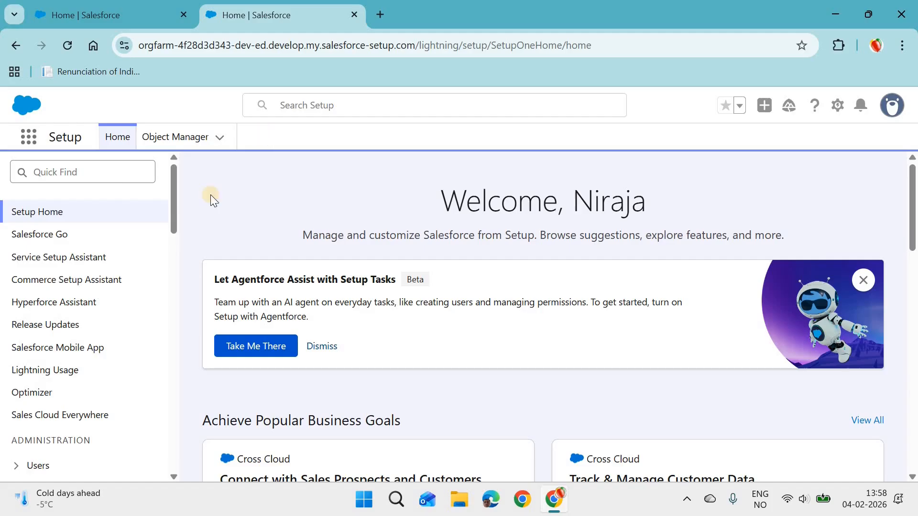
click(124, 174)
text(app menu)
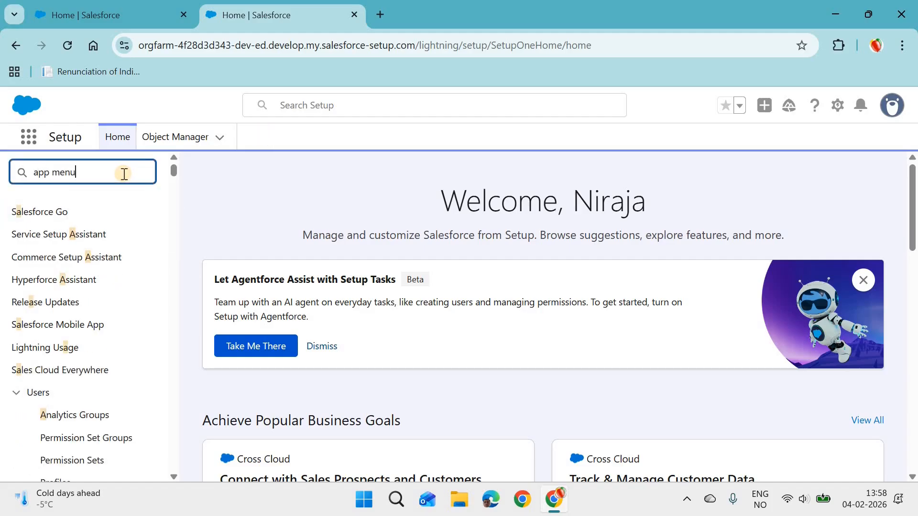
click(72, 235)
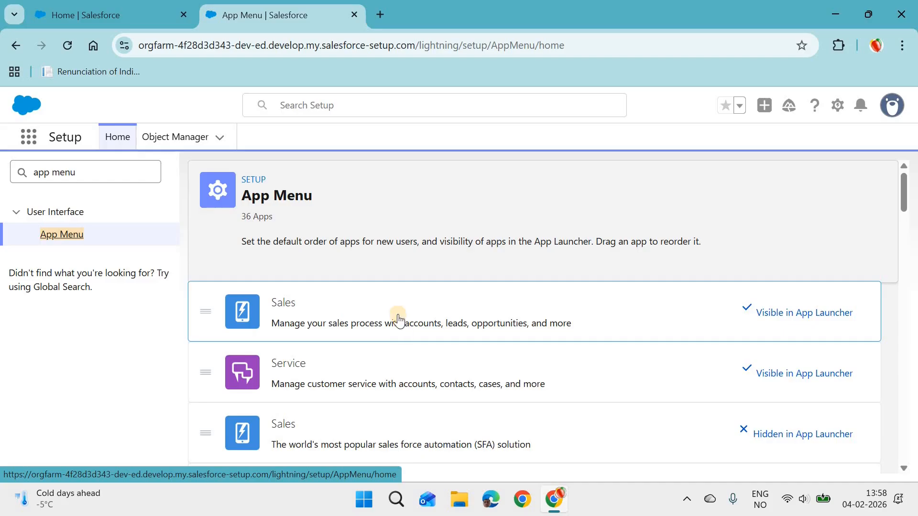
Step: Reorder the apps in the App Menu so Developer Edition comes first, followed by Service and the visible Sales app
scroll(373, 306, down, 1)
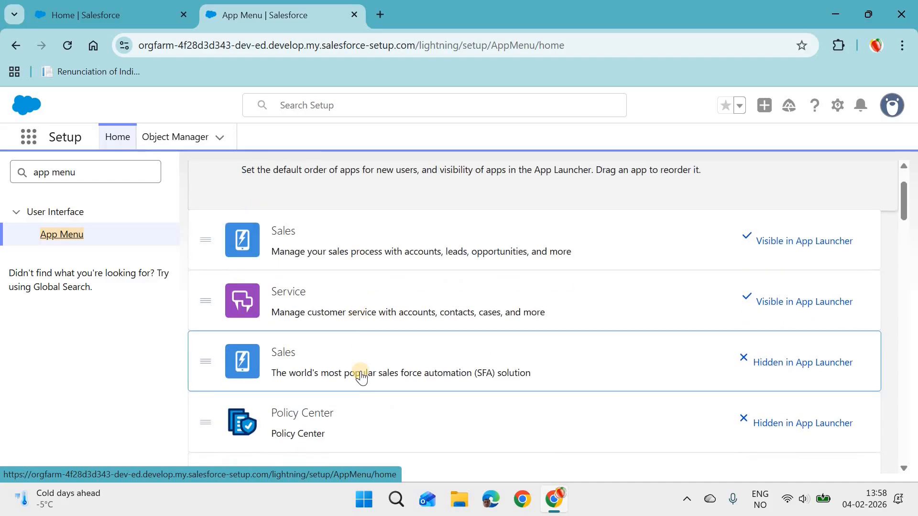
scroll(361, 383, down, 1)
scroll(361, 407, down, 1)
drag(361, 408, 391, 344)
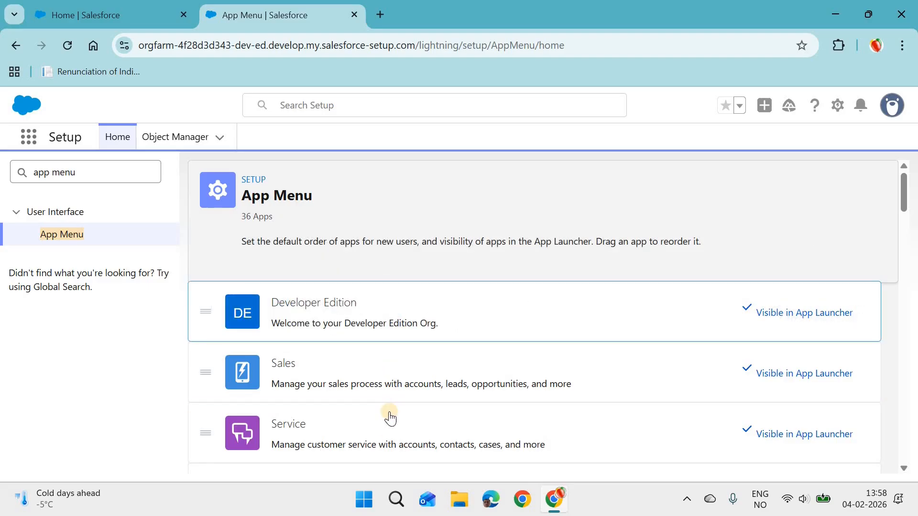
drag(387, 393, 418, 410)
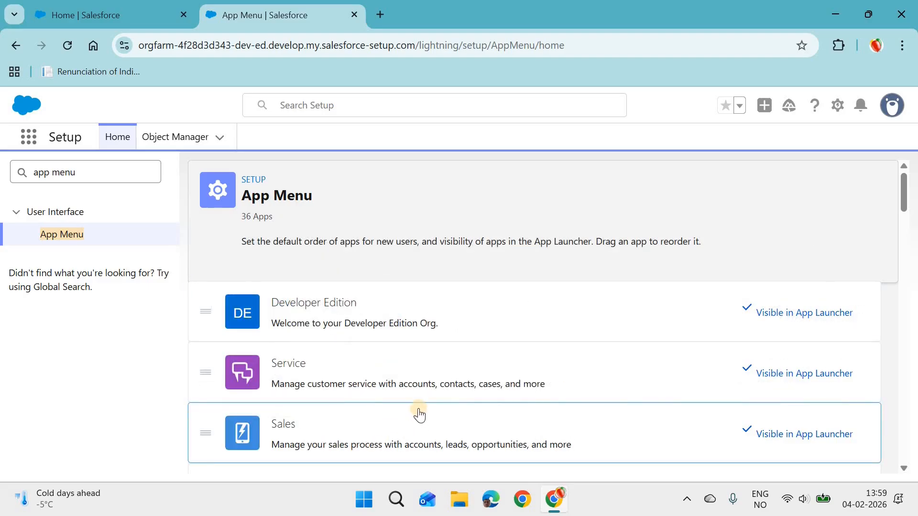
Step: Reload the Sales home page and check the order of the apps in the App Launcher
click(133, 5)
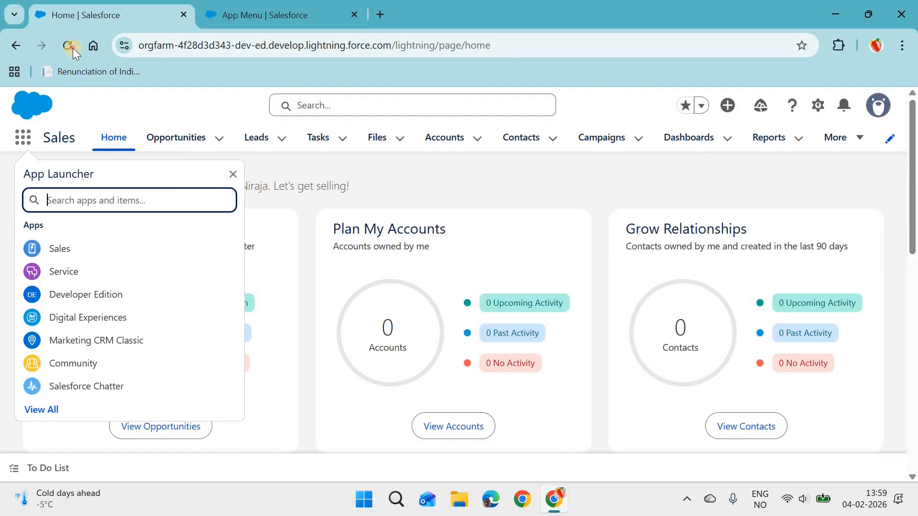
click(72, 46)
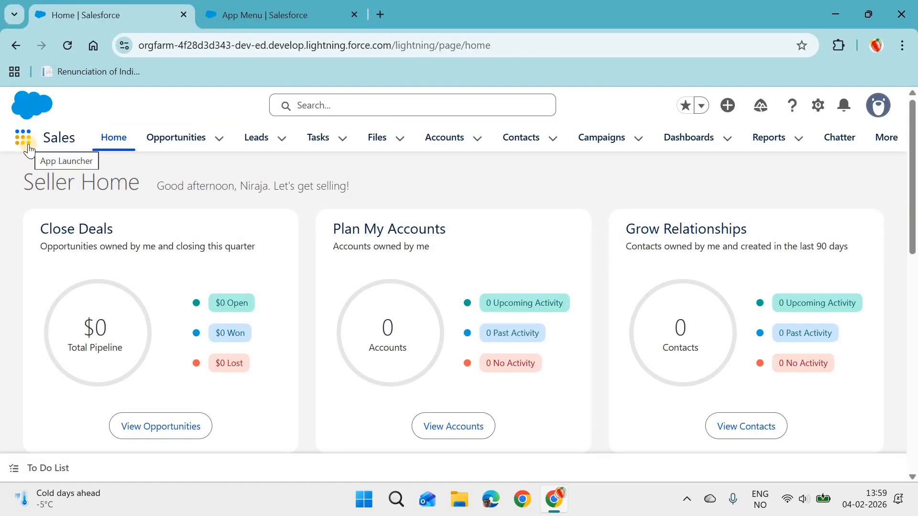
click(27, 148)
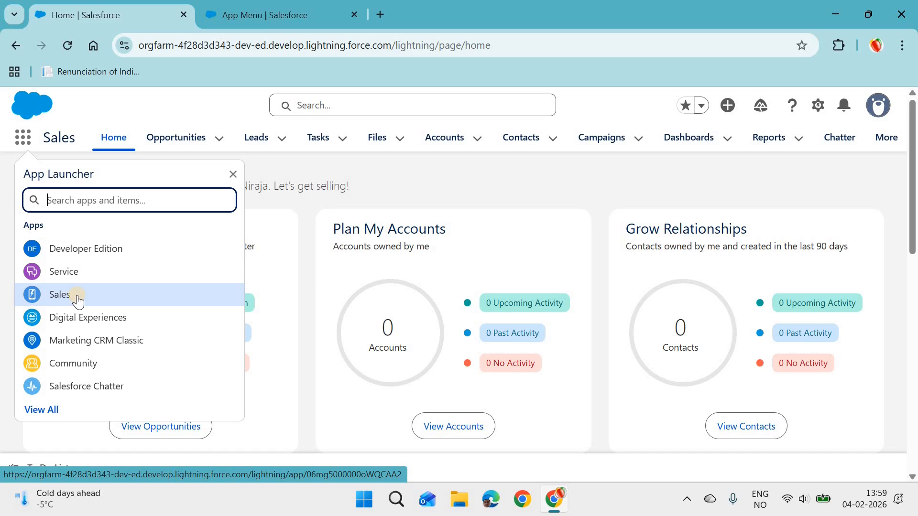
Step: Return to Setup, find "app manager" and open the App Manager page
key(ctrl+Tab)
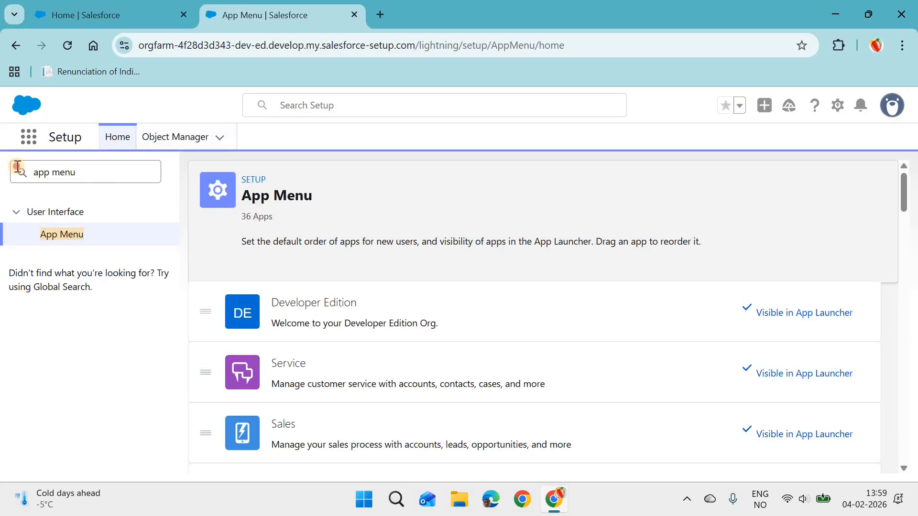
triple_click(17, 168)
text(app manager)
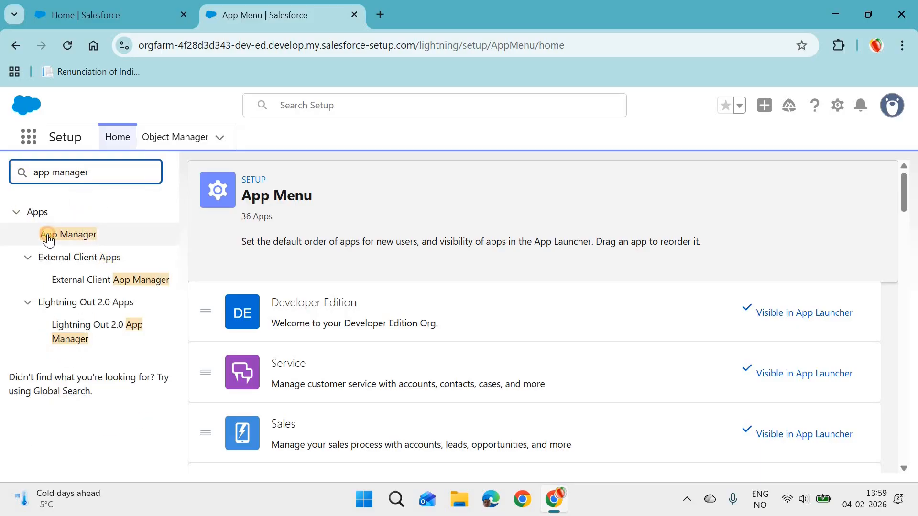
click(44, 237)
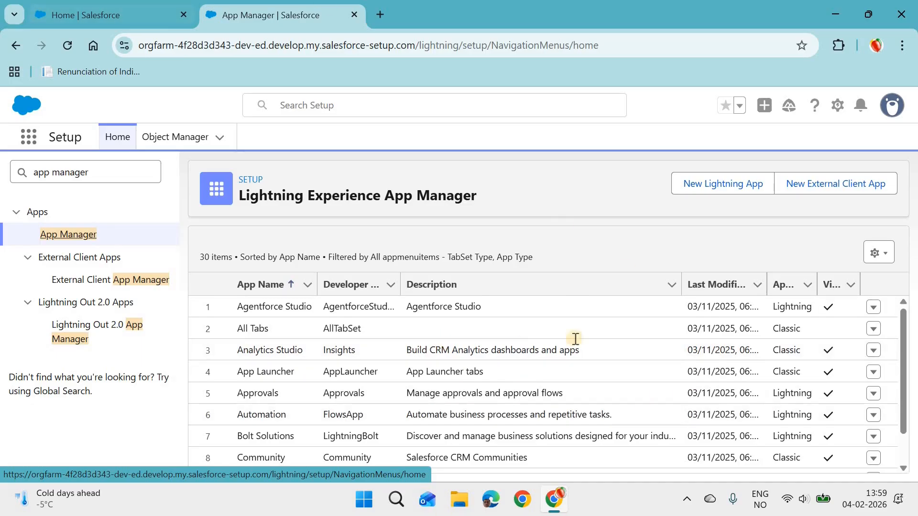
Step: Open the Lightning version of the Sales app for editing and go to its navigation items
scroll(781, 450, down, 7)
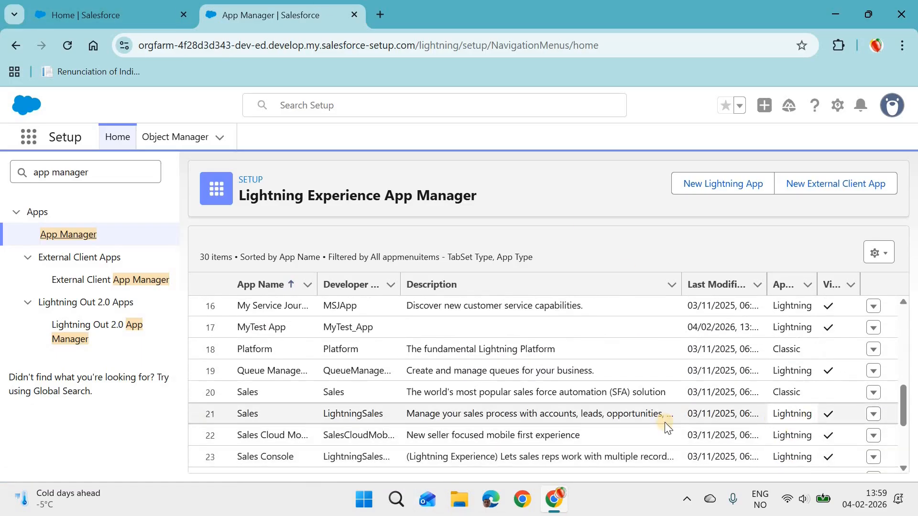
click(872, 419)
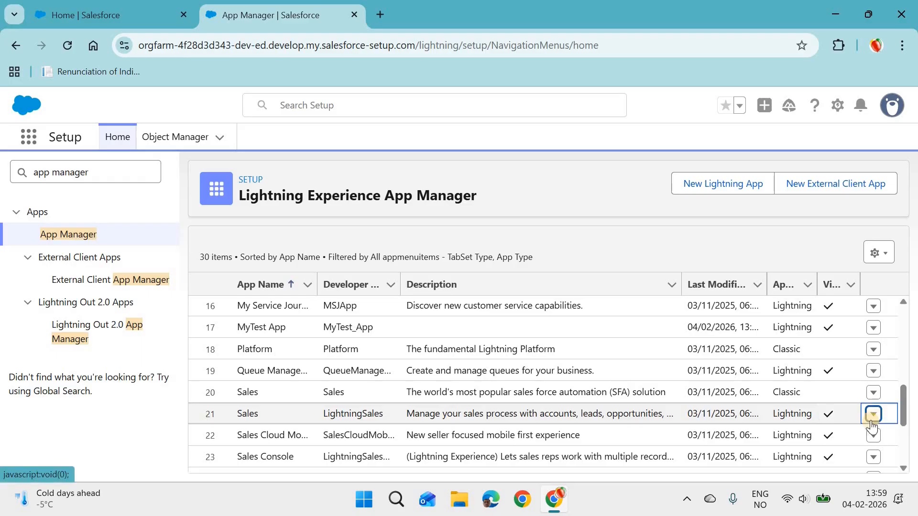
click(858, 436)
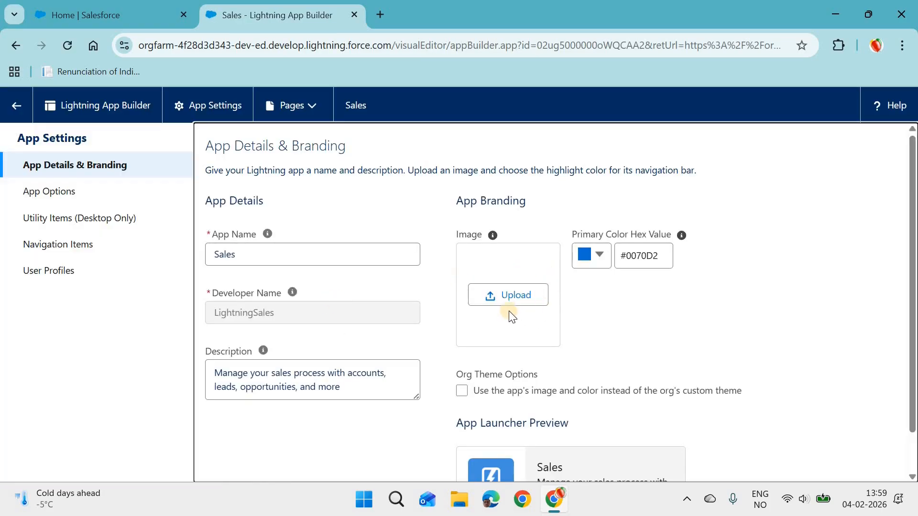
click(47, 193)
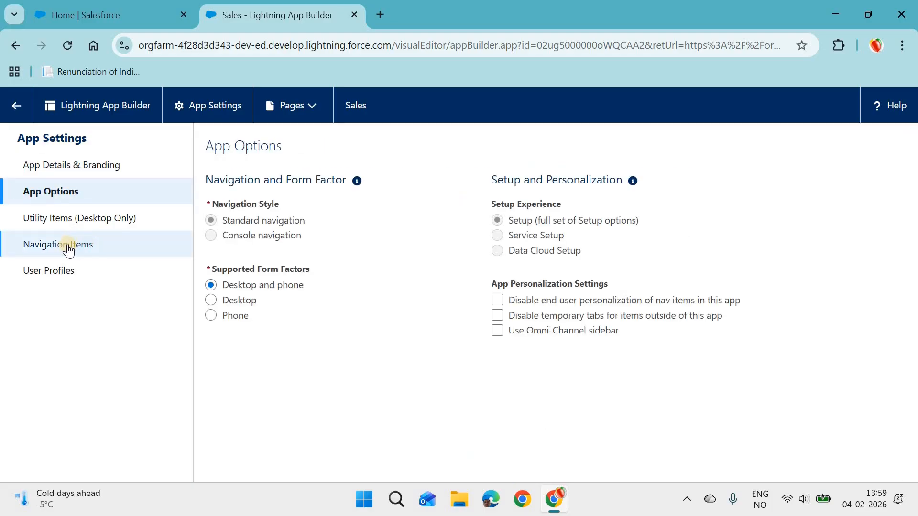
click(69, 249)
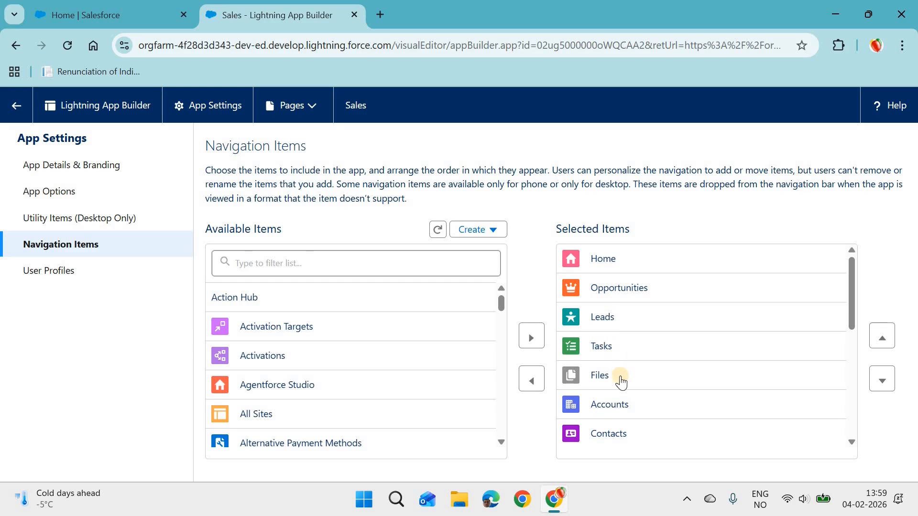
Step: Remove Files from the Sales app's selected navigation items and move Accounts up to directly below Home
click(663, 375)
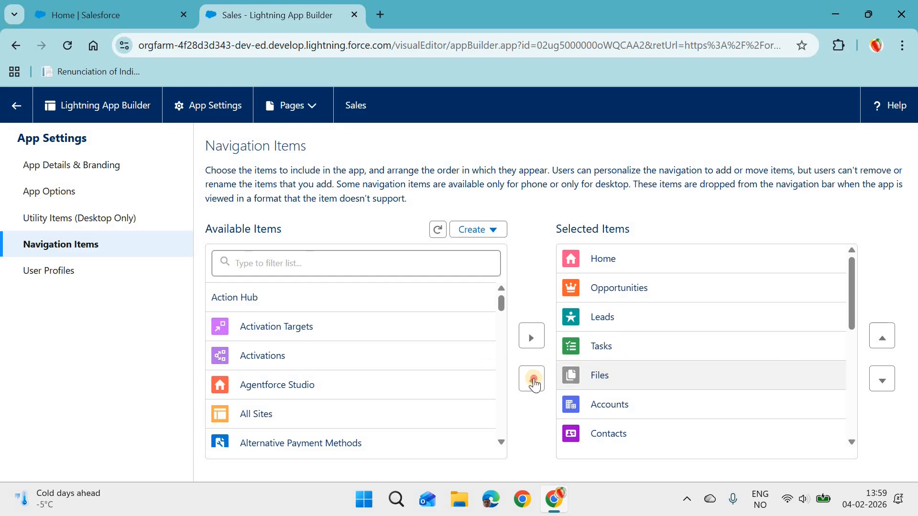
click(532, 379)
scroll(627, 306, down, 2)
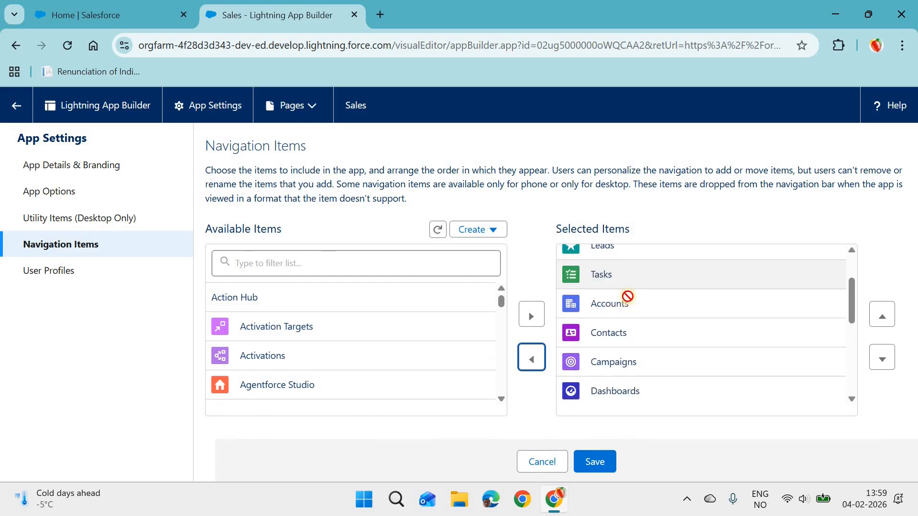
drag(627, 296, 623, 241)
scroll(669, 296, up, 1)
click(760, 381)
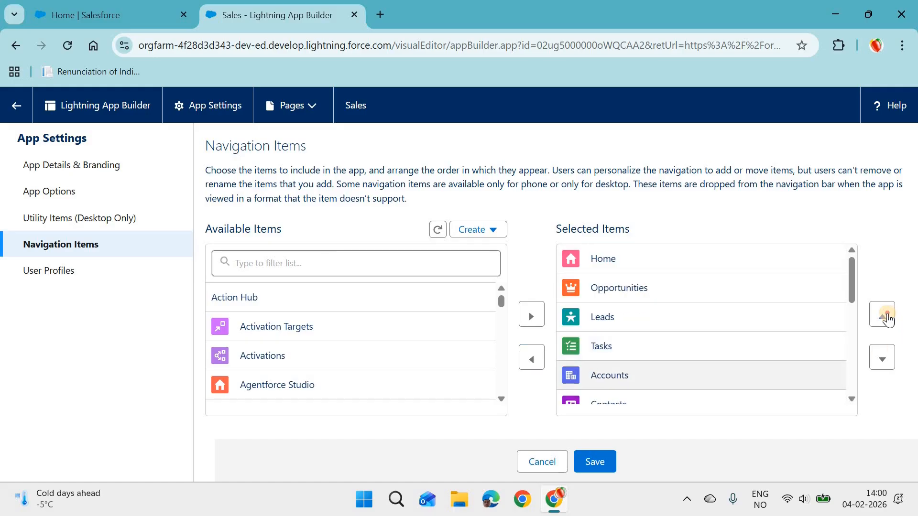
click(886, 317)
click(886, 316)
click(885, 317)
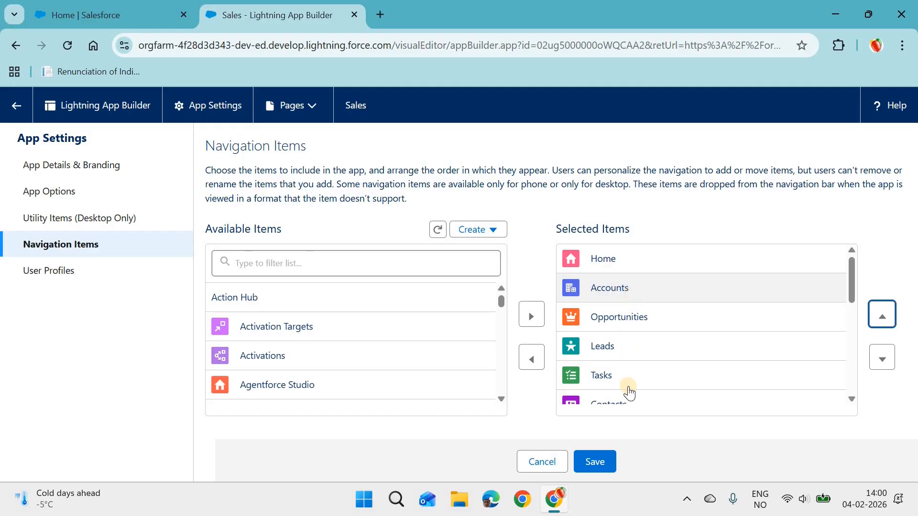
Step: Move Contacts up to directly below Opportunities in the selected items and save the app's navigation items
scroll(629, 393, down, 2)
click(621, 334)
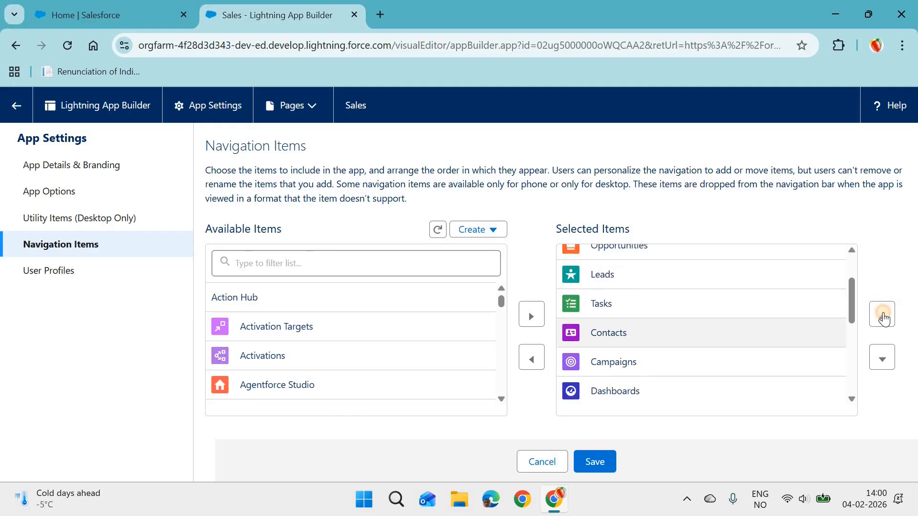
click(882, 315)
click(884, 318)
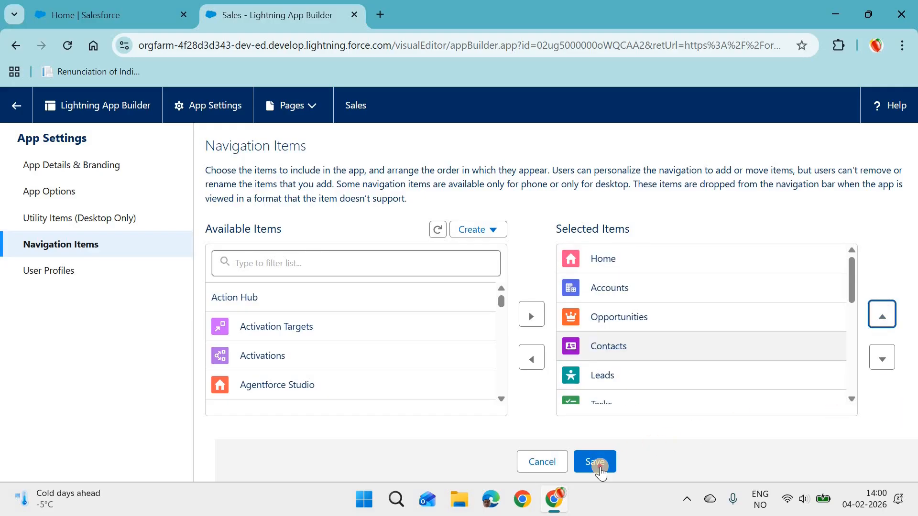
click(595, 462)
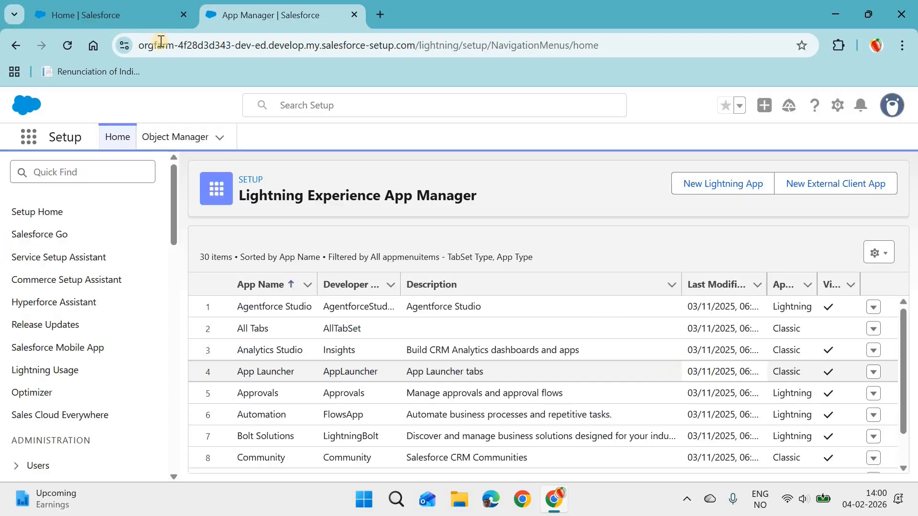
Step: Reload the Sales home page to check the order of the items in its navigation bar
click(121, 14)
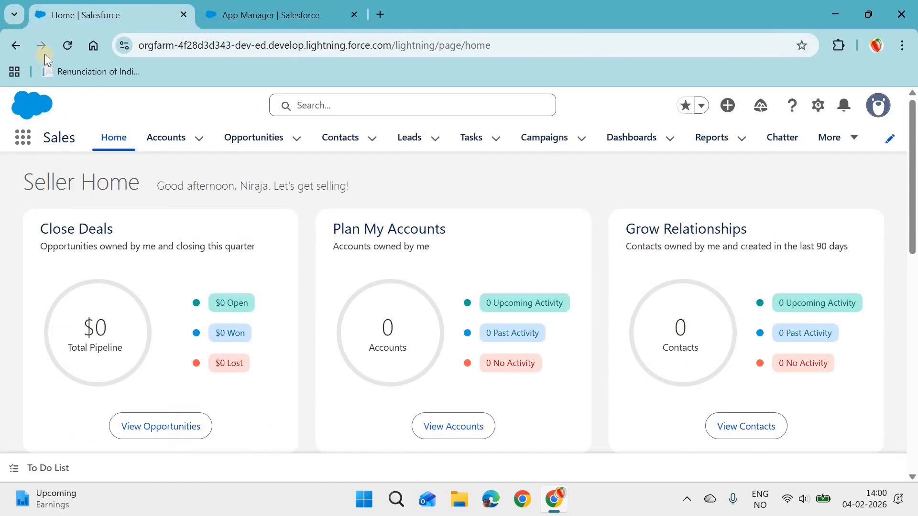
click(68, 45)
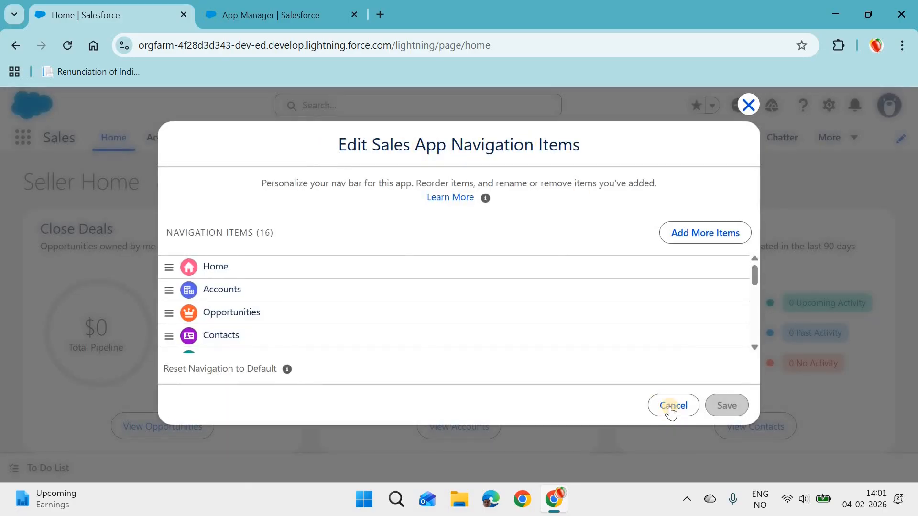
Step: Return to Setup, find "app builder" and open the Lightning App Builder page
key(ctrl+Tab)
click(114, 171)
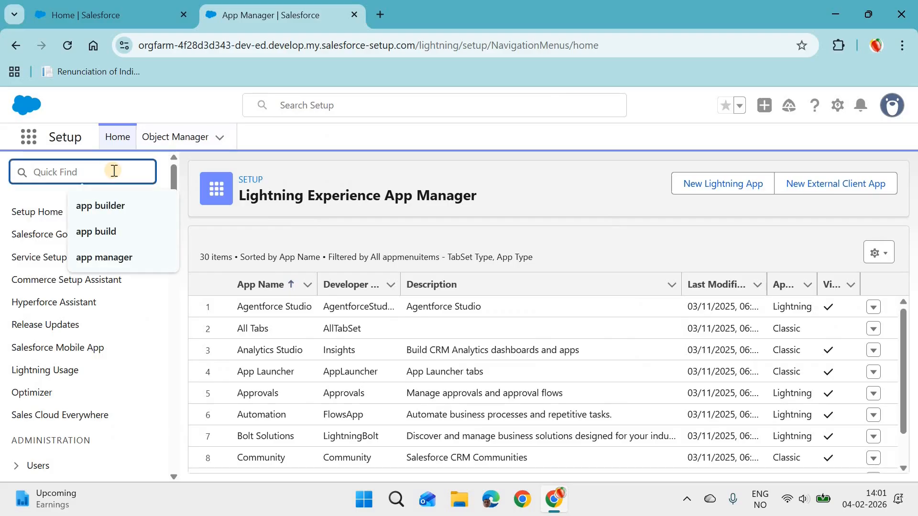
text(app build)
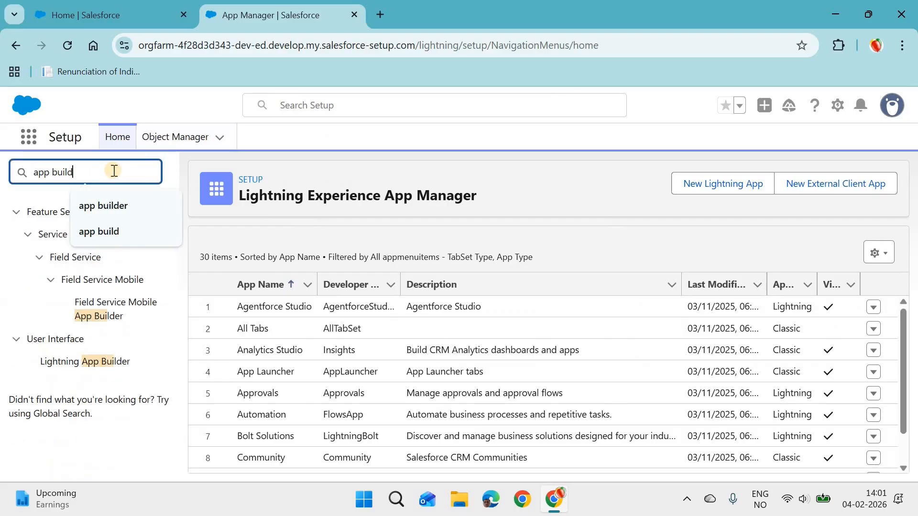
text(er)
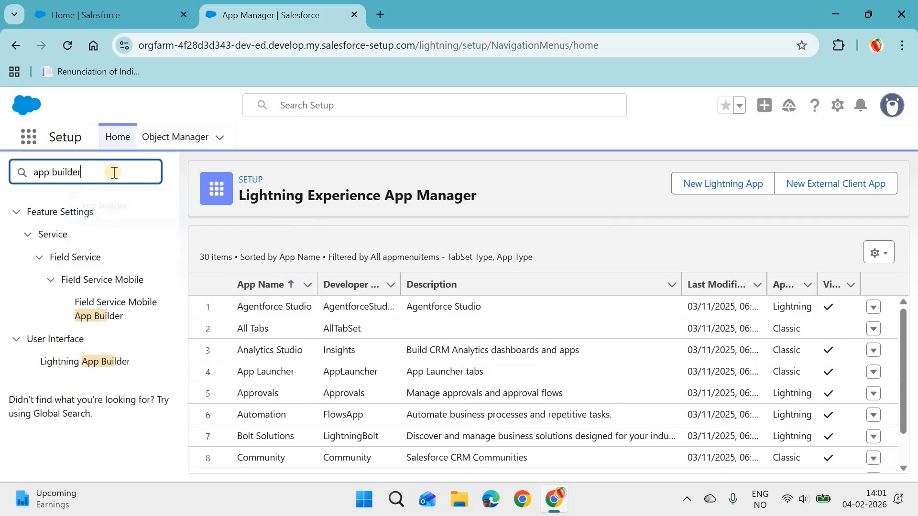
click(107, 366)
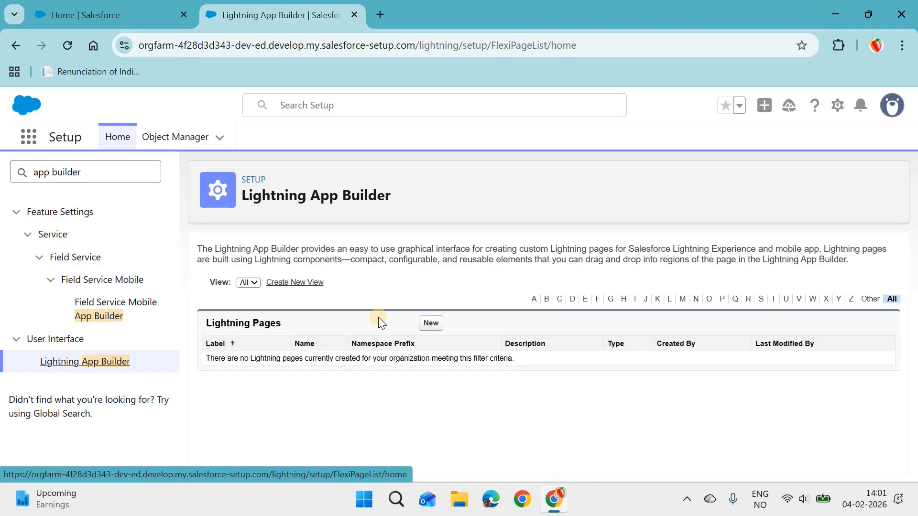
Step: Start a new Lightning record page labelled AccountRecord for the Account object
click(435, 324)
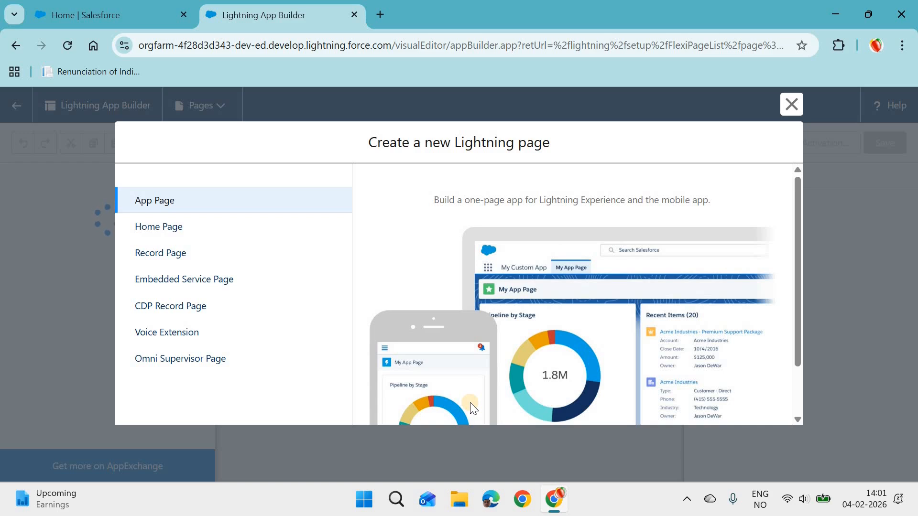
click(157, 257)
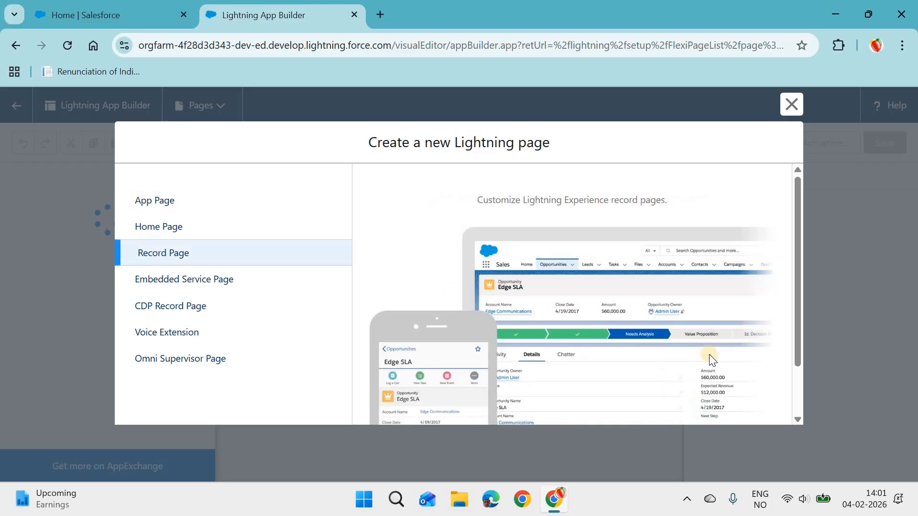
scroll(755, 392, down, 1)
click(762, 406)
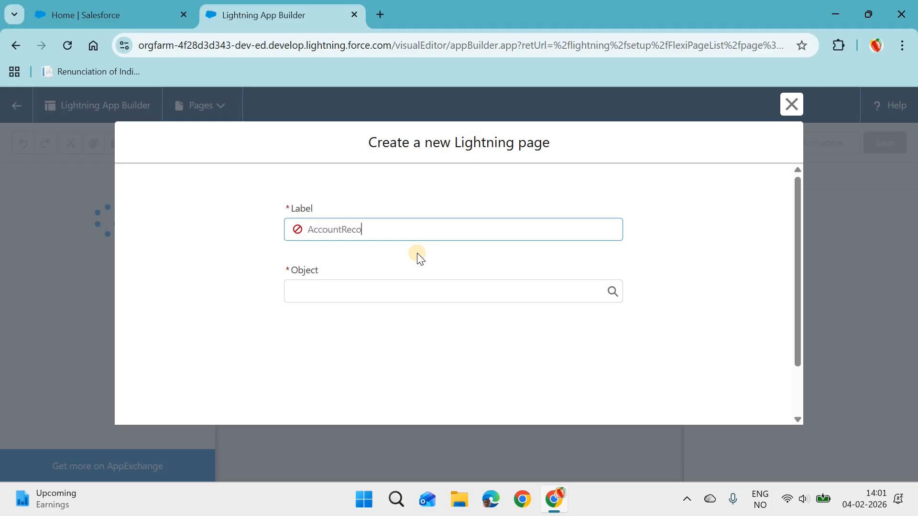
click(422, 291)
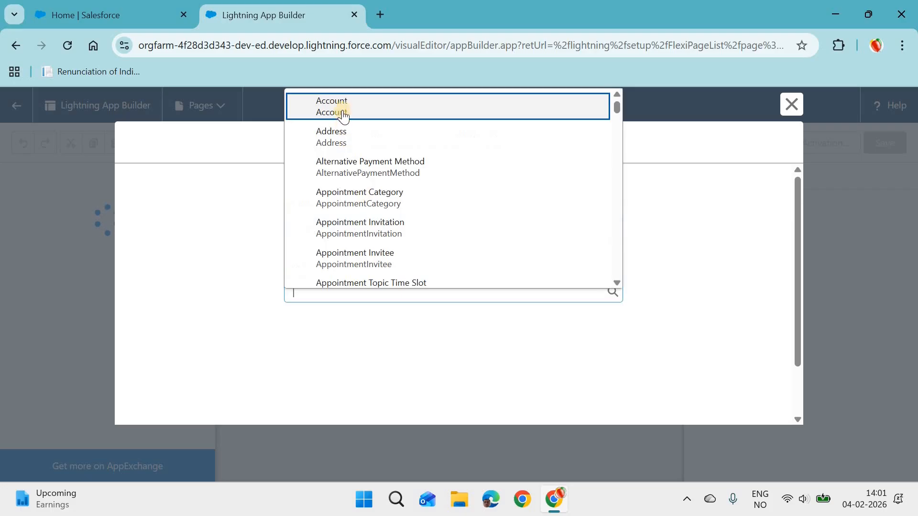
click(342, 115)
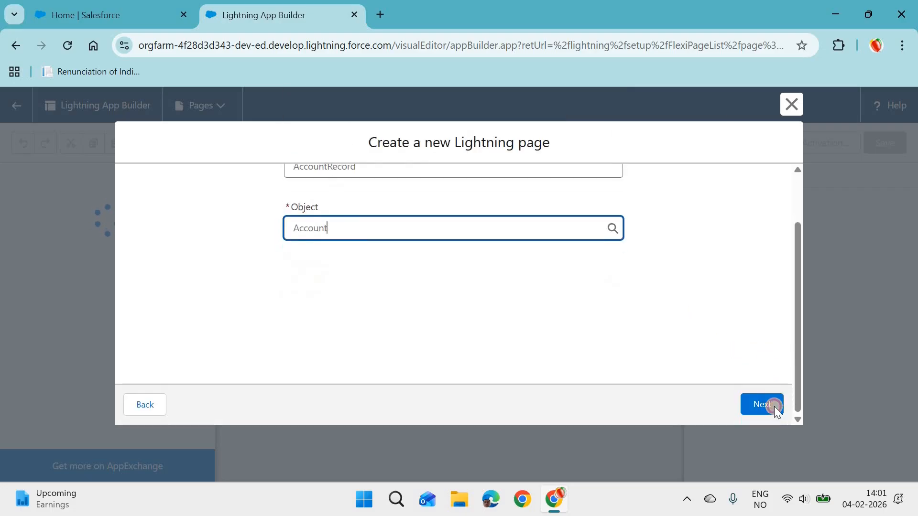
click(773, 406)
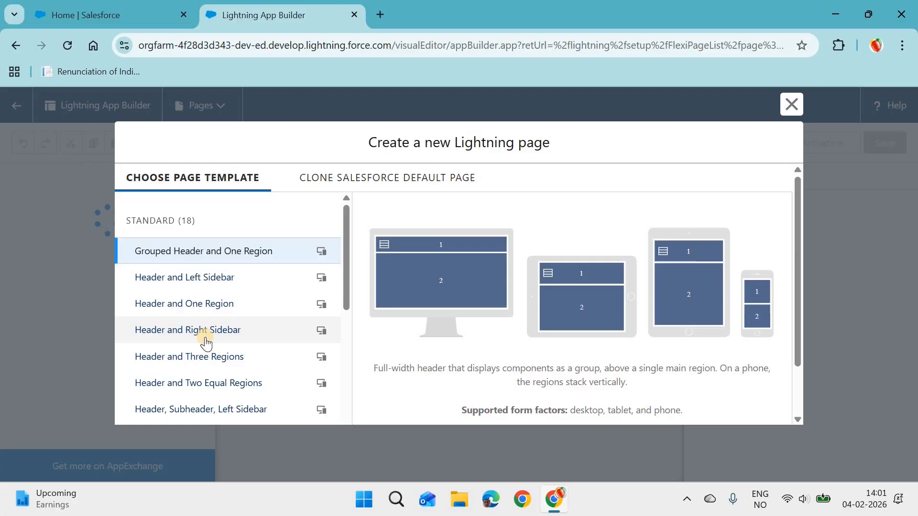
Step: Choose the Header and Three Regions template and create the record page
click(240, 357)
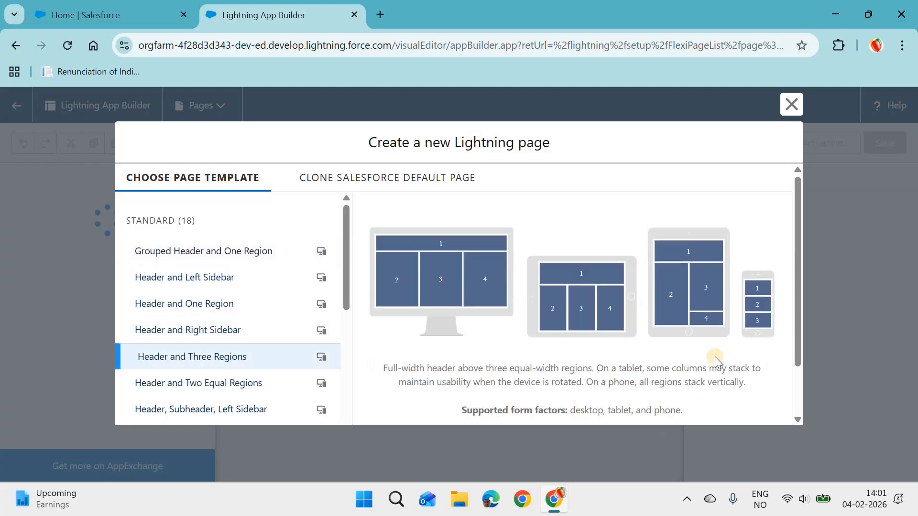
scroll(781, 383, down, 2)
click(773, 402)
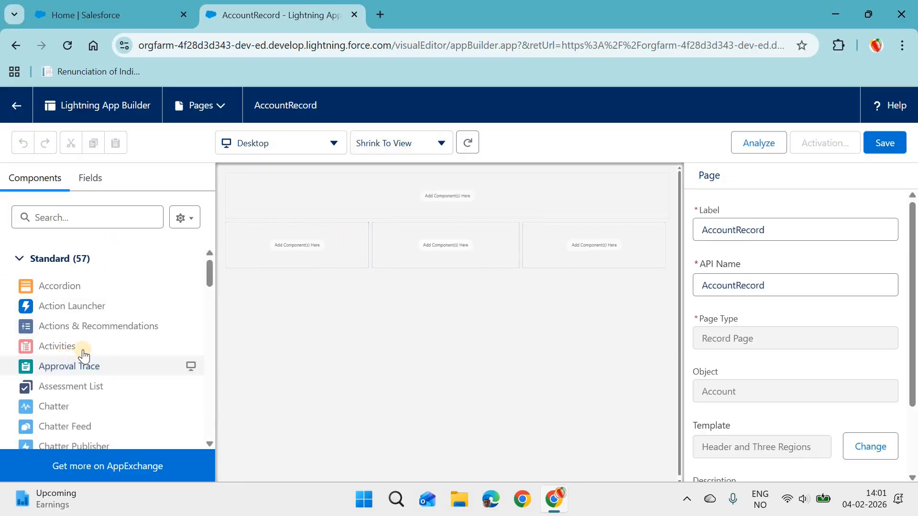
Step: Add a Highlights Panel to the page's header region and a List View to the first of the three regions below it
scroll(94, 383, down, 7)
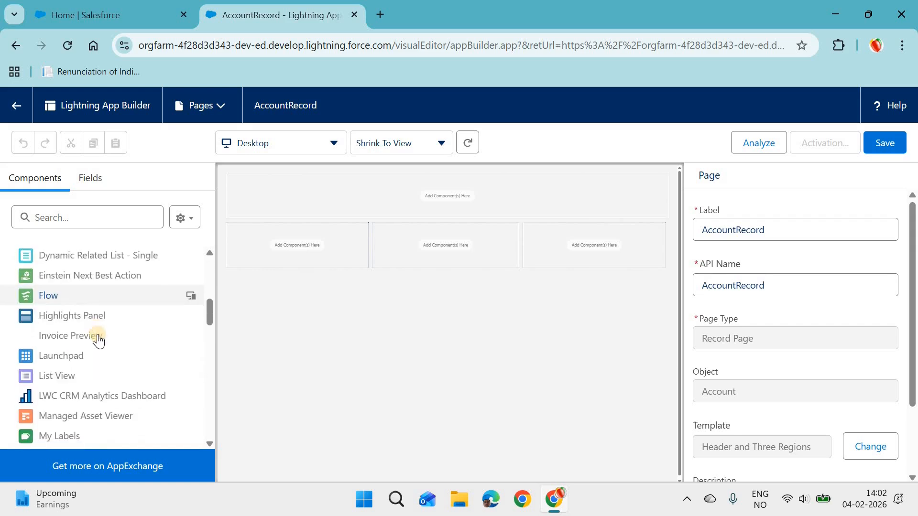
drag(117, 261, 273, 187)
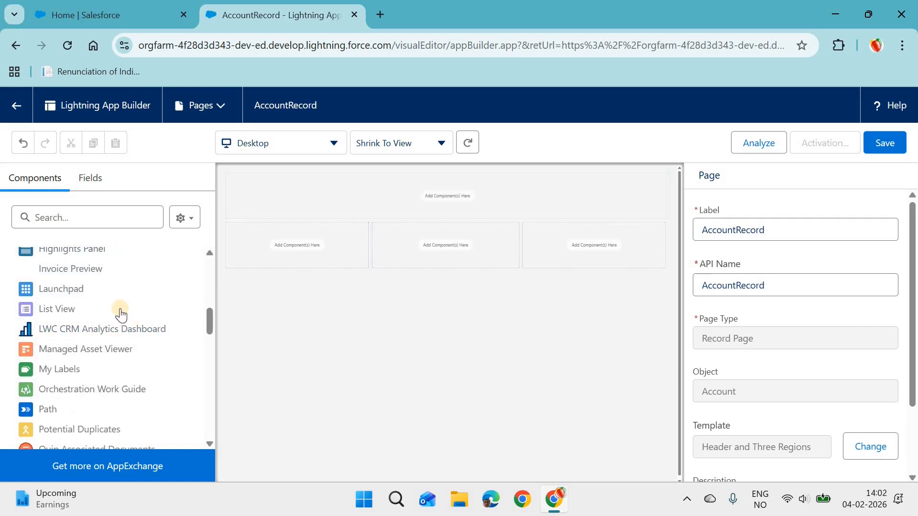
drag(108, 313, 268, 258)
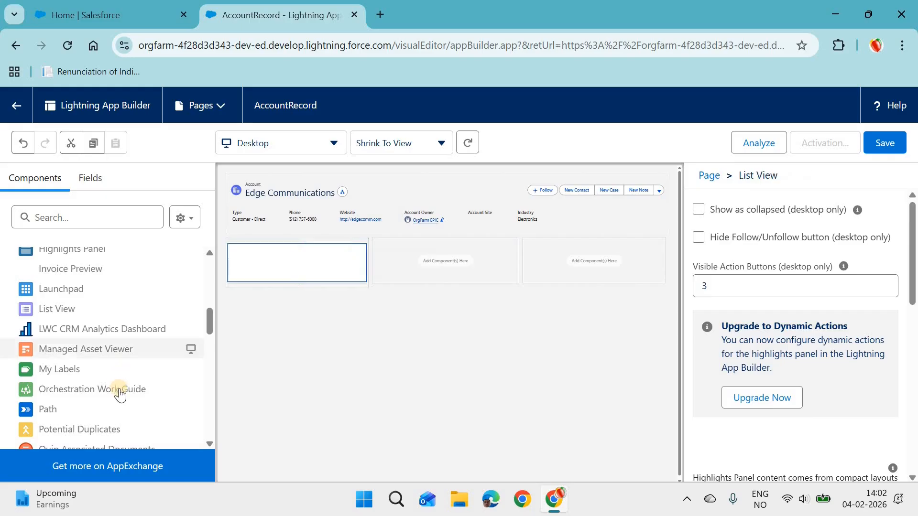
Step: Find "related" components, place Related Lists in the middle region and add Activities to the third region
scroll(112, 373, up, 5)
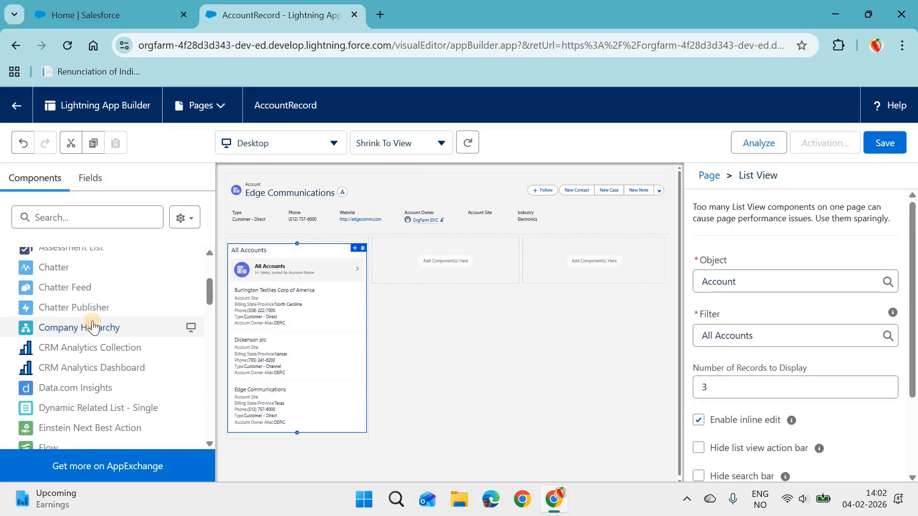
click(80, 216)
text(related)
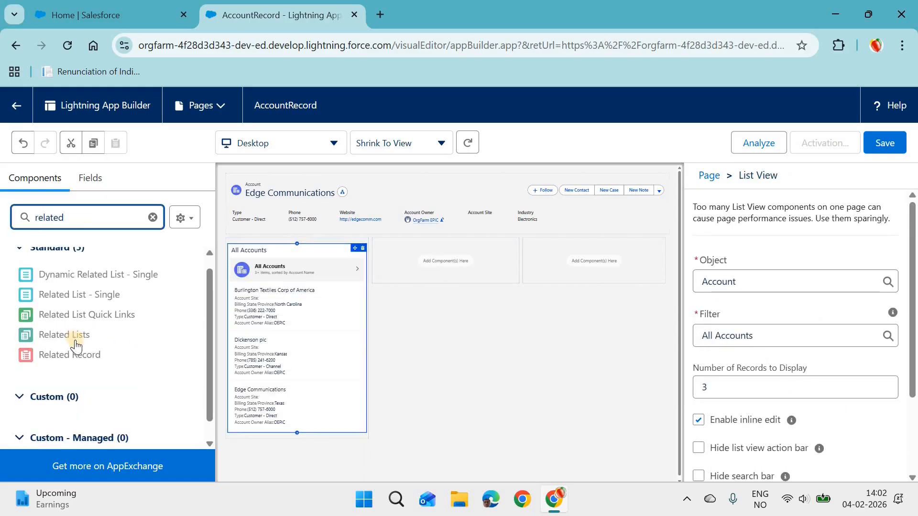
drag(75, 338, 450, 264)
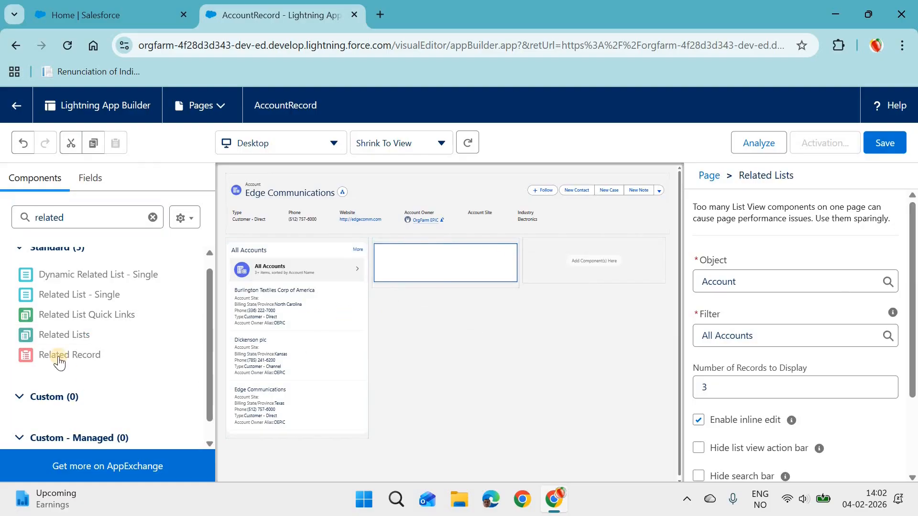
click(152, 217)
drag(51, 274, 549, 253)
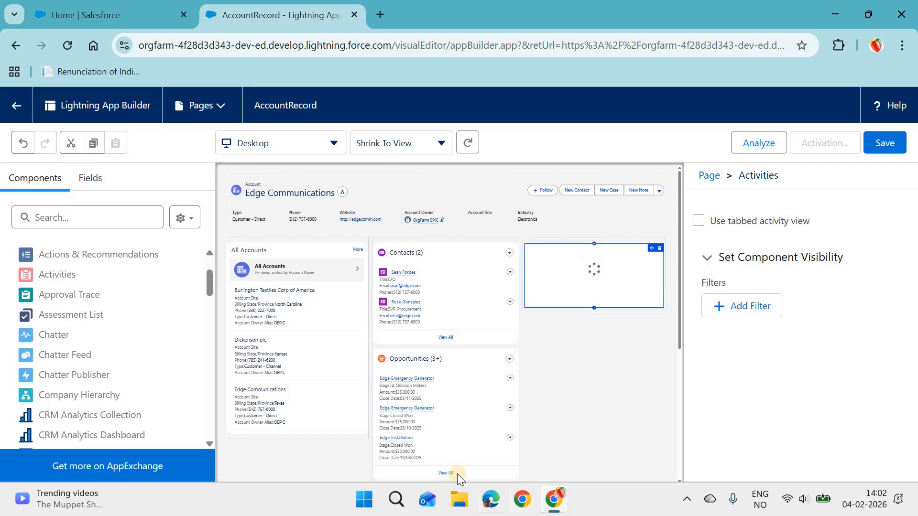
Step: Inspect the properties of the Related Lists, List View and Highlights Panel components and leave the page builder without saving
click(377, 373)
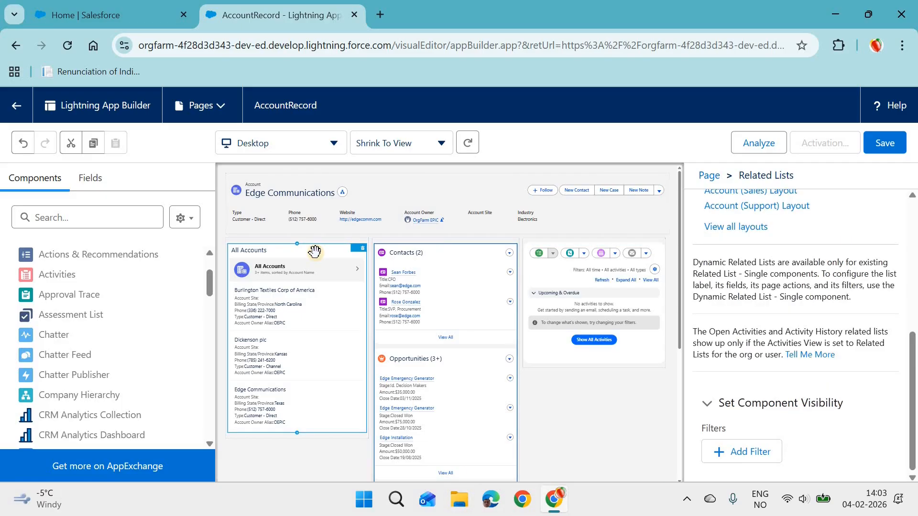
click(315, 252)
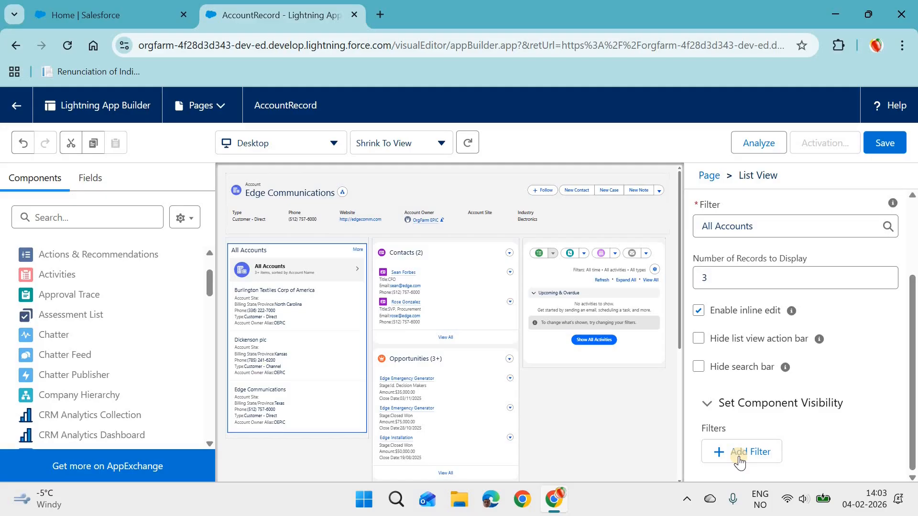
click(446, 201)
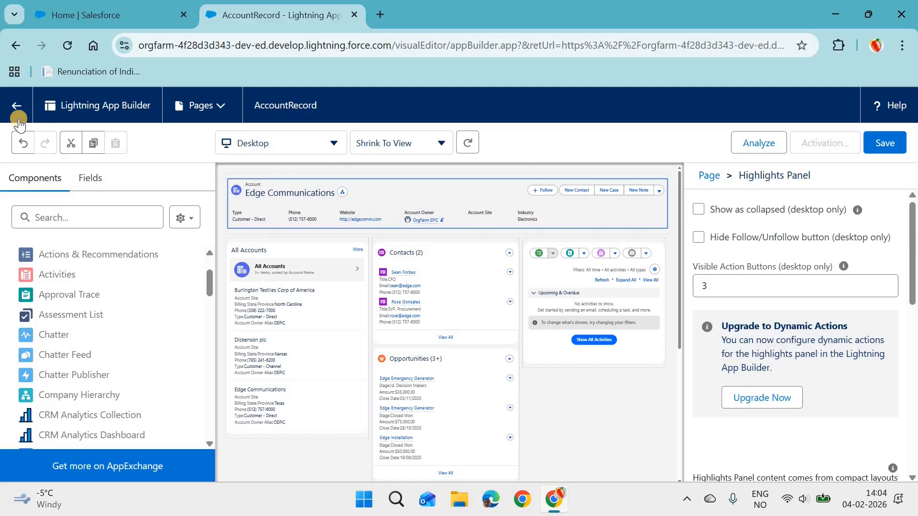
click(16, 106)
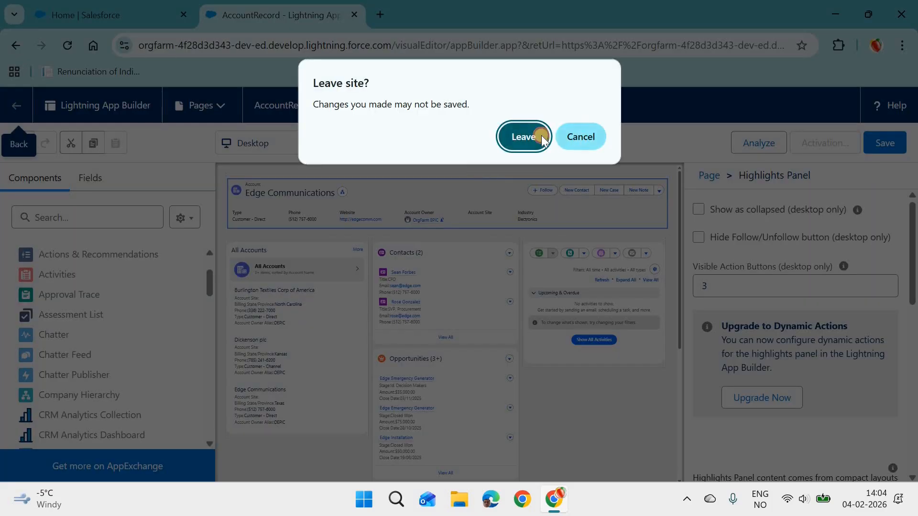
click(541, 136)
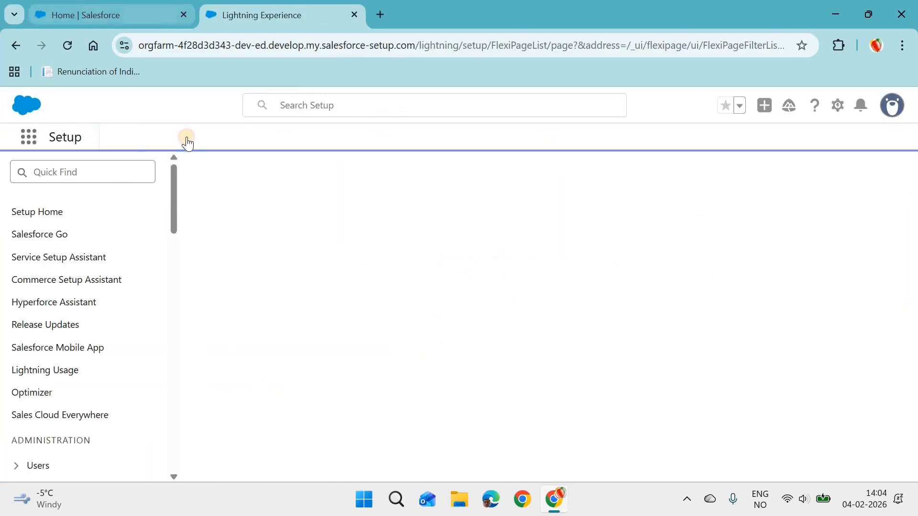
Step: Switch to the Sales app, go to Cases and open the case "Starting generator after electrical failure"
click(91, 7)
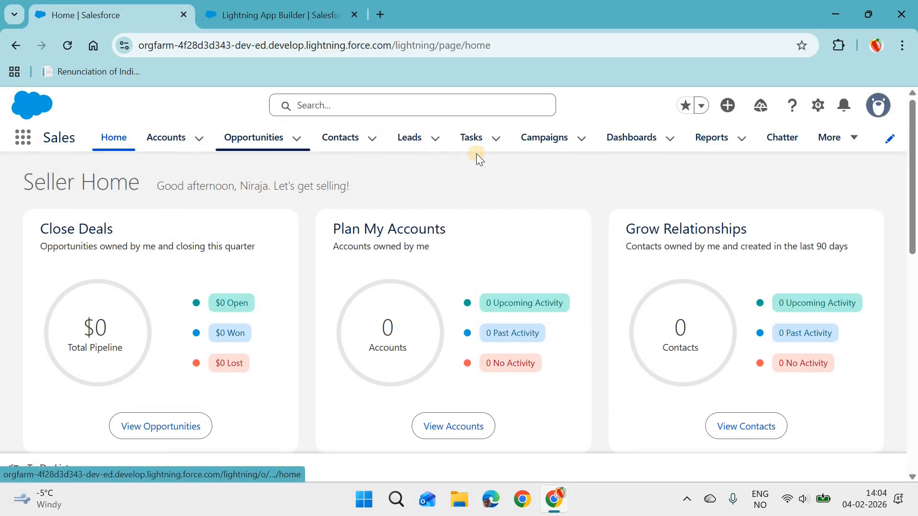
click(856, 139)
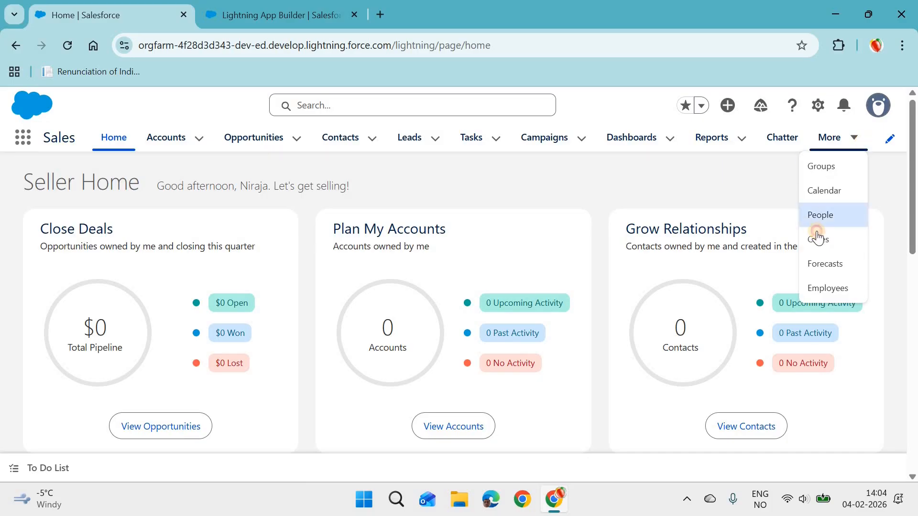
click(813, 235)
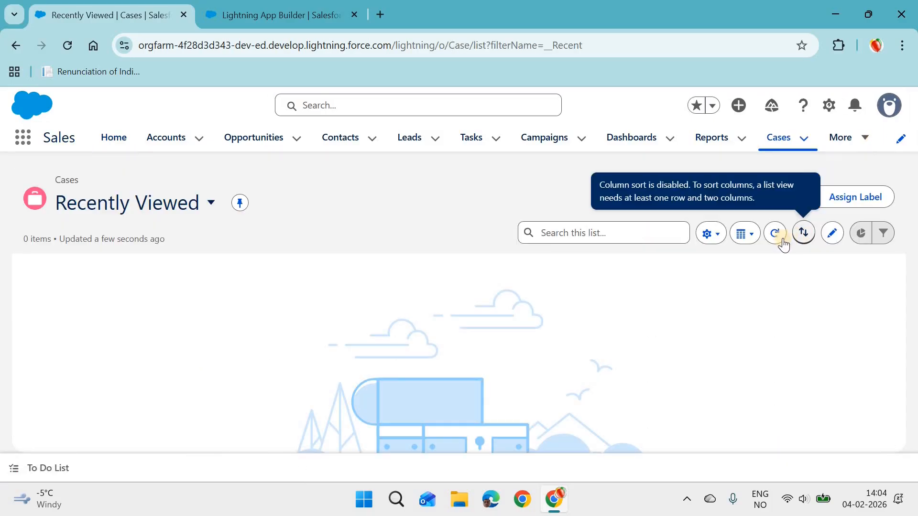
click(227, 306)
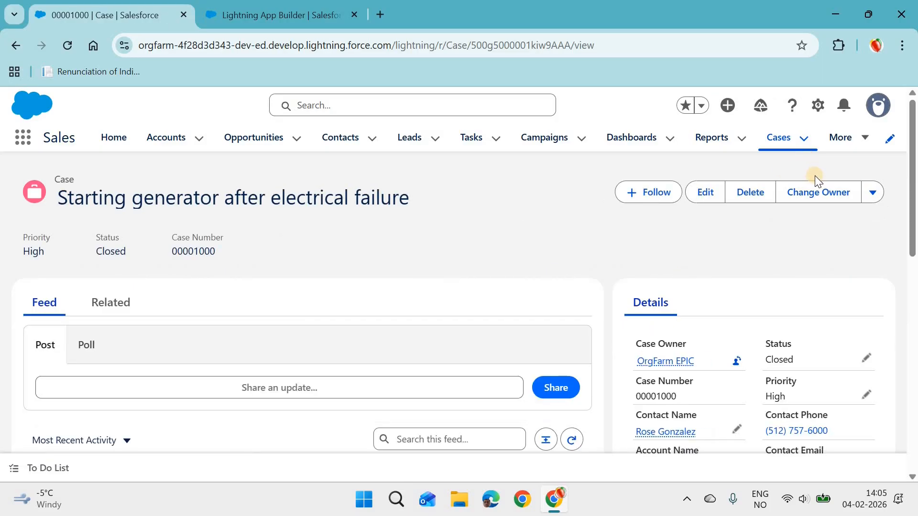
Step: Examine the additional actions available on the case record and the list of global actions
click(816, 192)
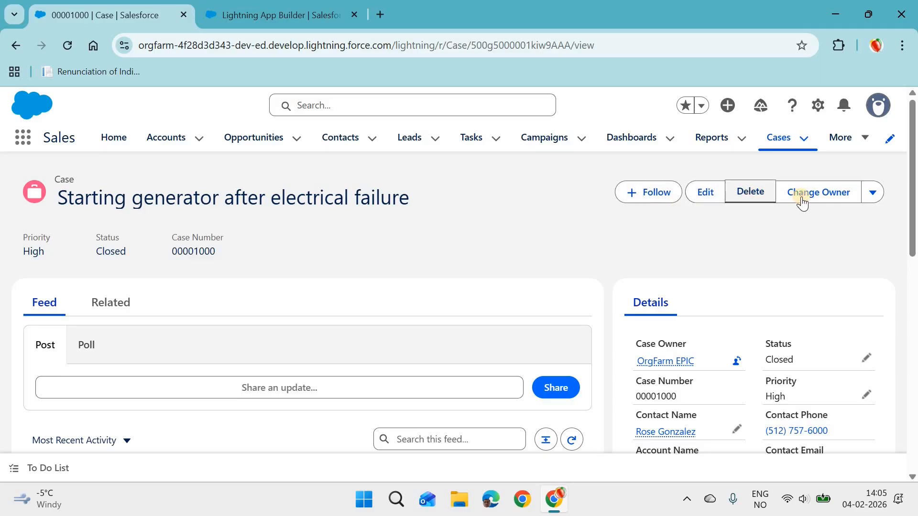
click(871, 200)
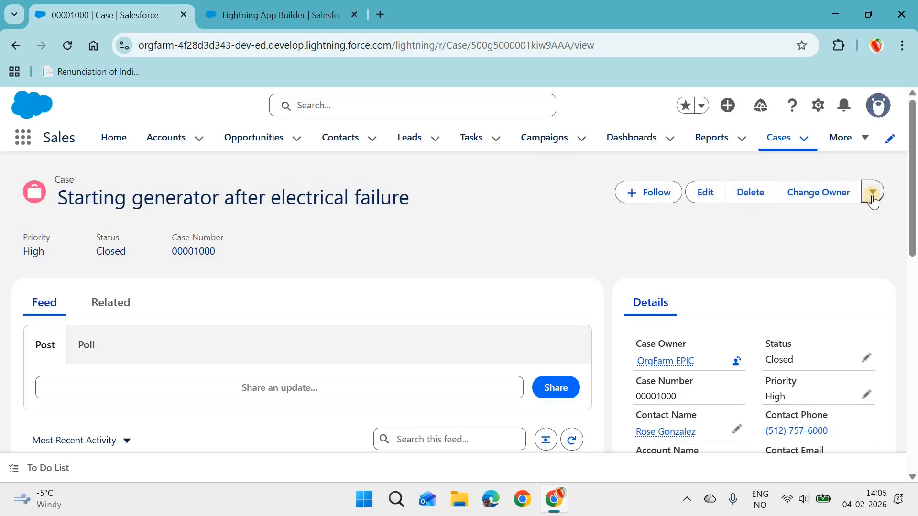
click(872, 198)
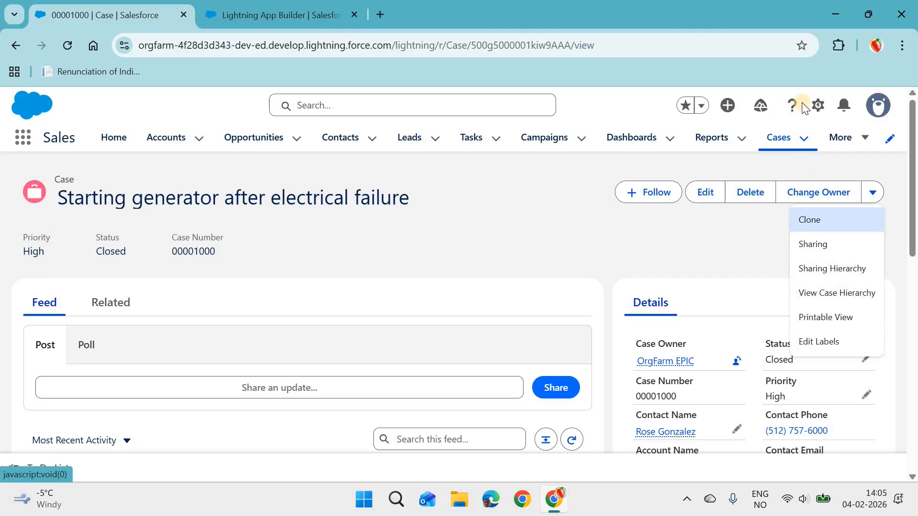
click(728, 106)
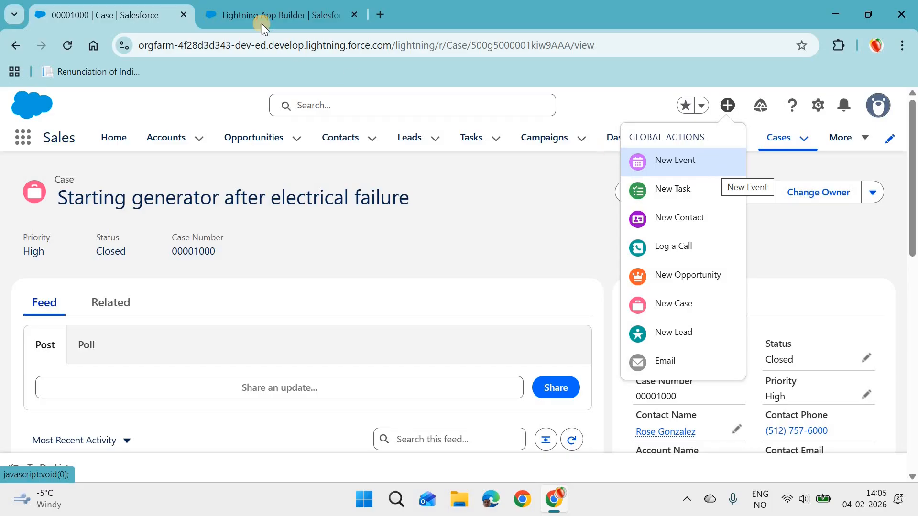
Step: Return to Setup, find "user int", open the User Interface page and review its settings down to the Calendar section
click(268, 13)
click(119, 170)
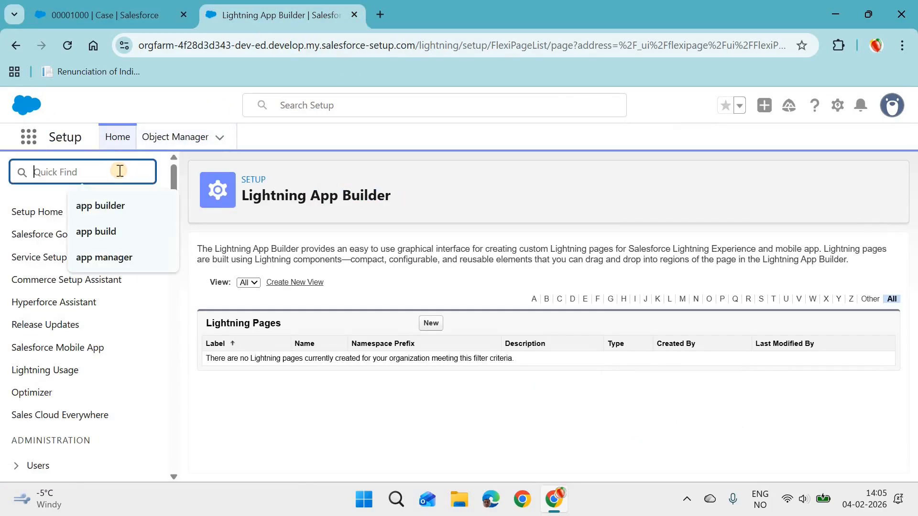
text(user in)
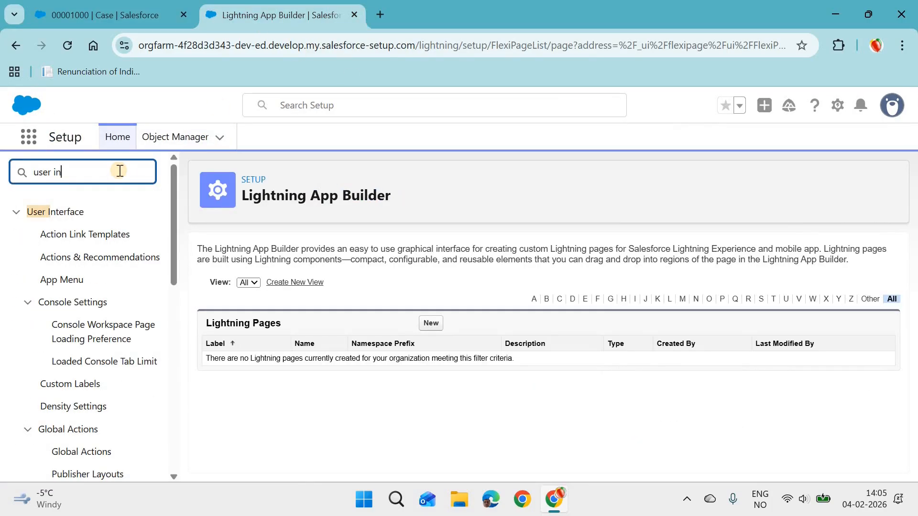
text(t)
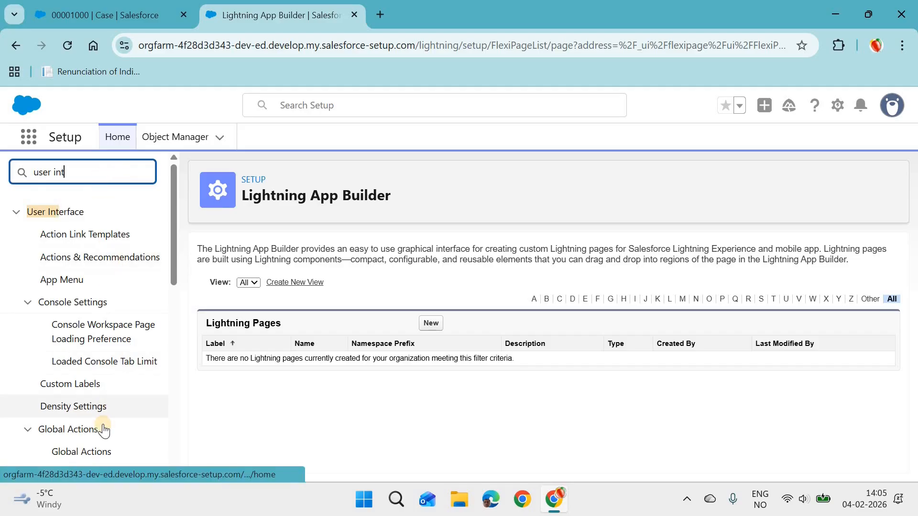
scroll(102, 426, down, 10)
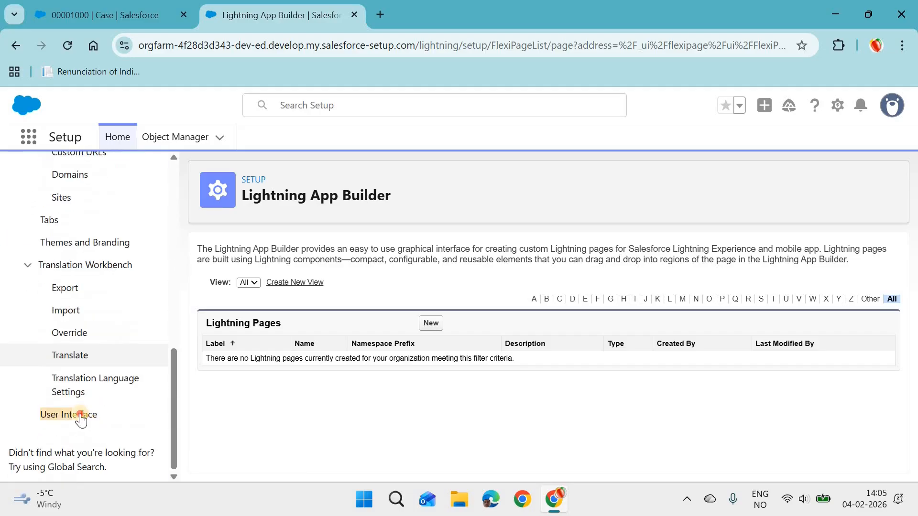
click(81, 415)
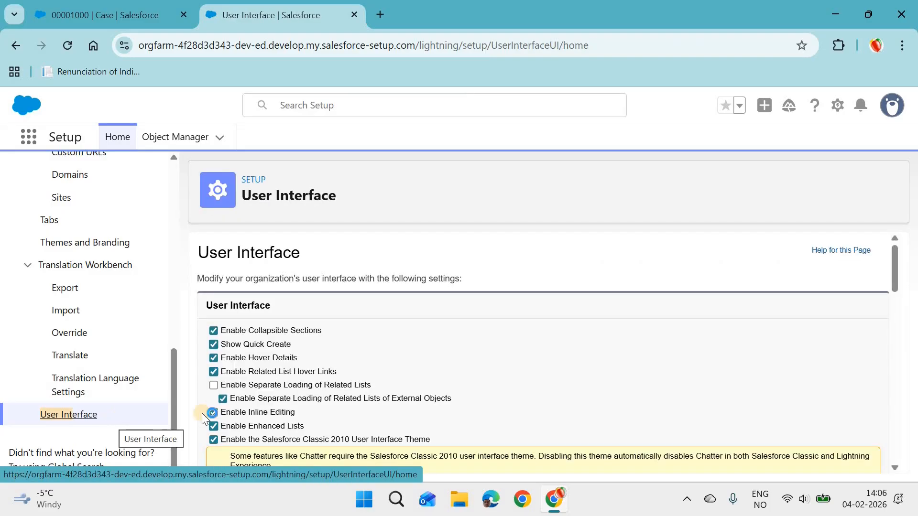
scroll(568, 354, down, 1)
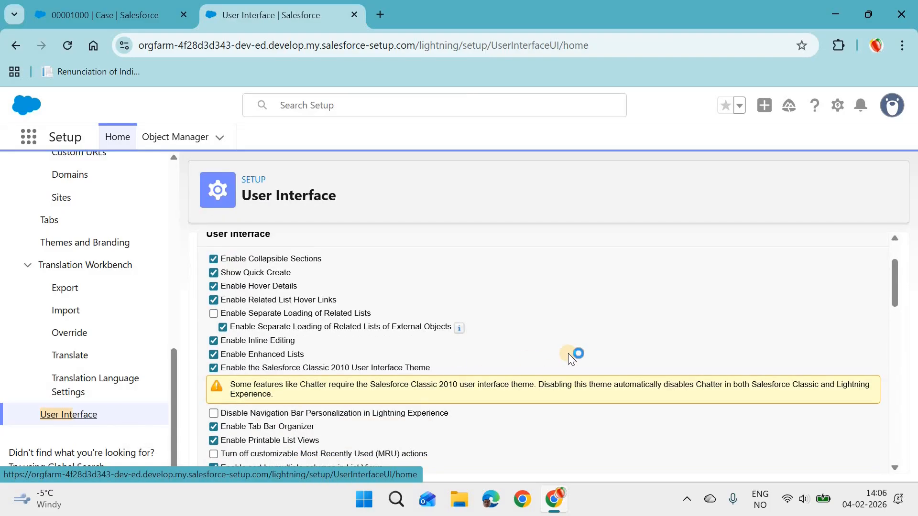
scroll(568, 353, down, 5)
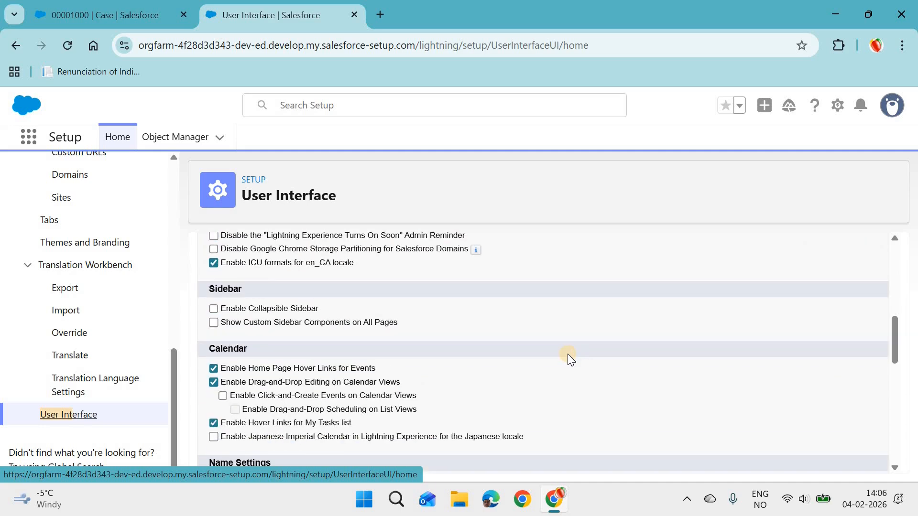
Step: Review the Name Settings, Setup and Advanced sections of the User Interface page and return to the Setup home page
scroll(568, 356, down, 3)
scroll(567, 353, down, 5)
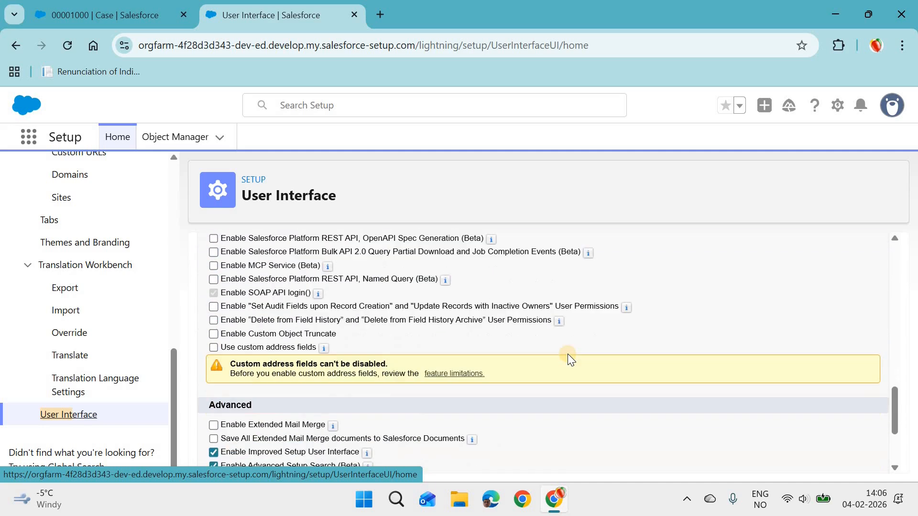
scroll(567, 354, up, 5)
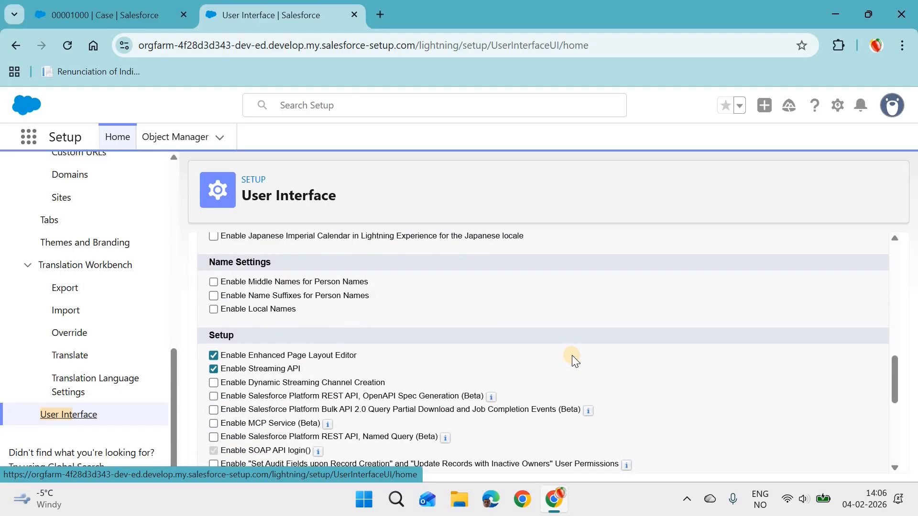
scroll(605, 367, up, 1)
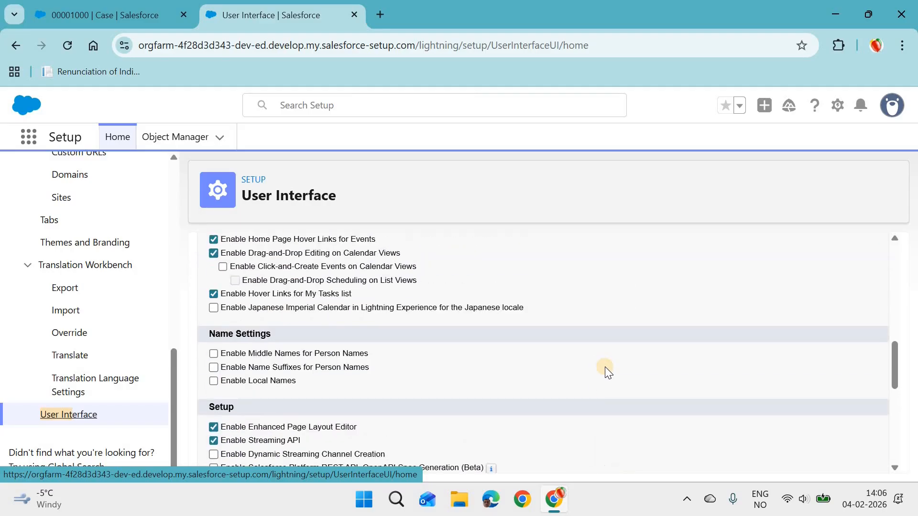
scroll(604, 366, down, 1)
click(117, 137)
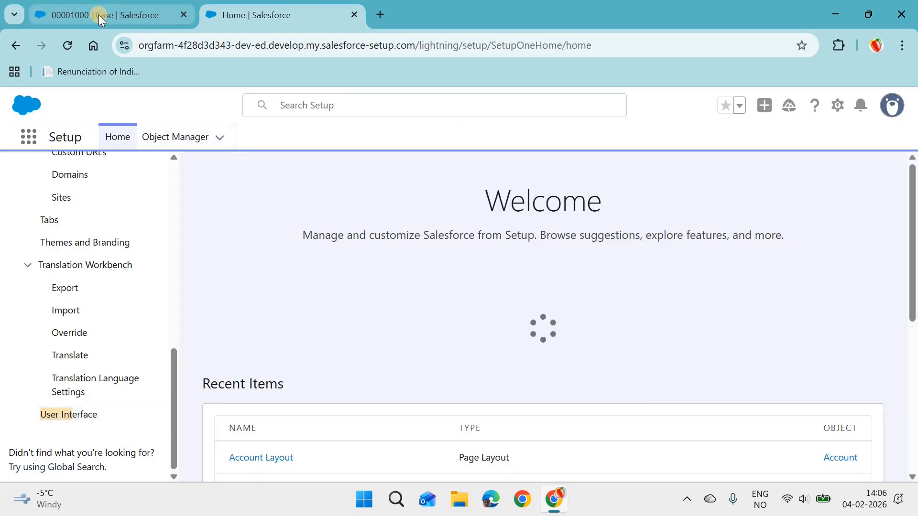
Step: Switch back to the Sales app, go to Opportunities and examine the list views available for All Opportunities
click(99, 15)
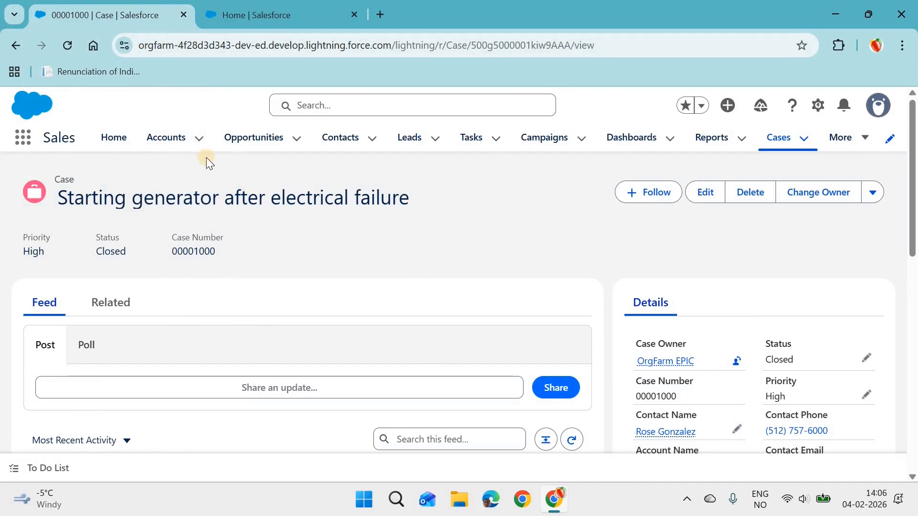
click(253, 138)
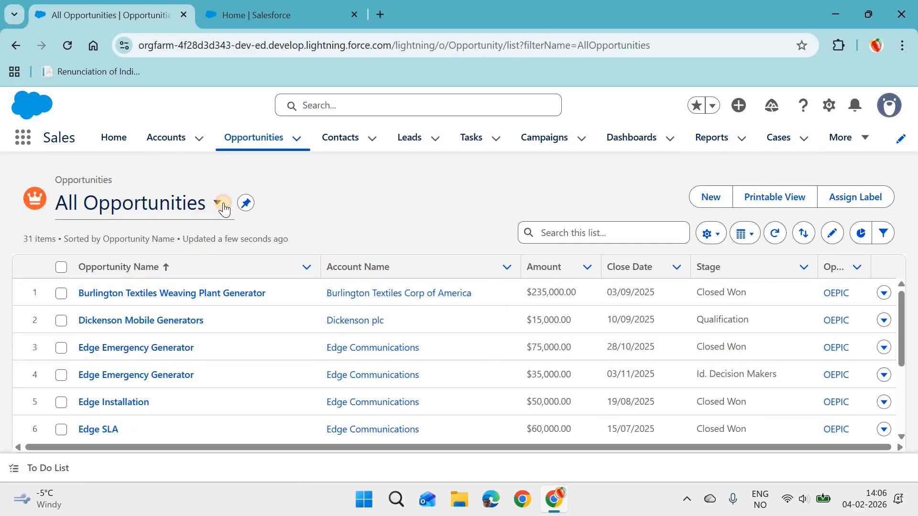
click(218, 204)
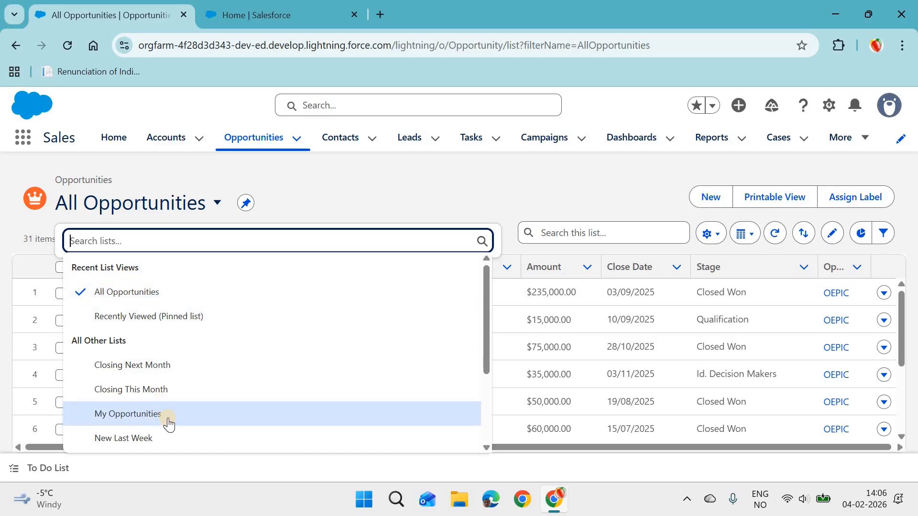
scroll(168, 424, down, 2)
scroll(189, 444, down, 1)
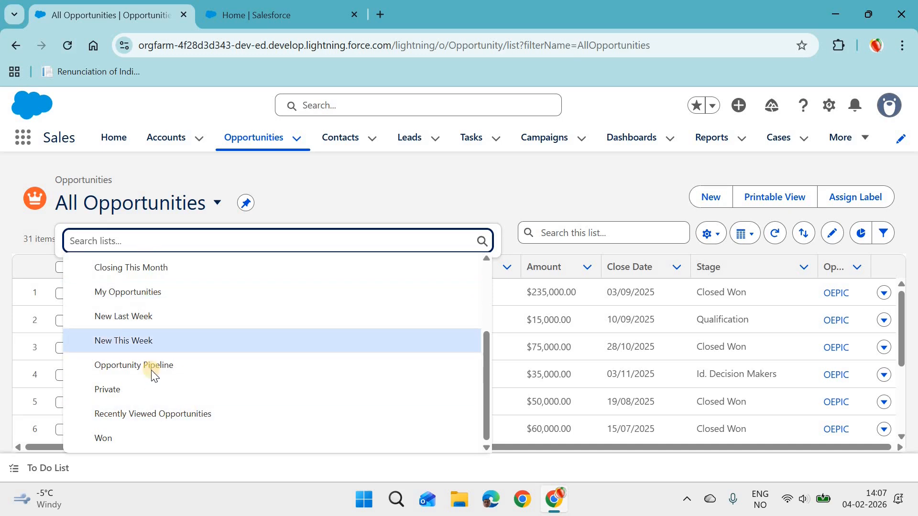
scroll(150, 374, up, 5)
click(457, 209)
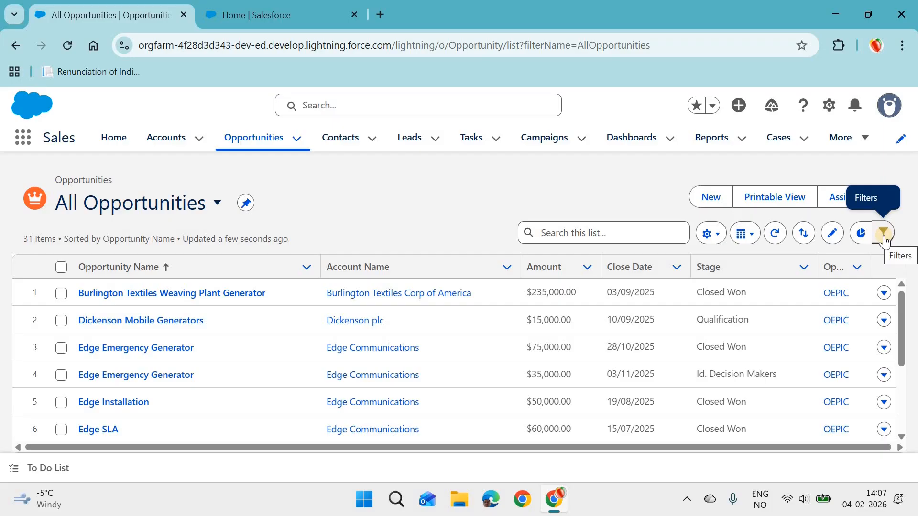
Step: Show the charts for All Opportunities, view the list as Kanban and Split View, and return it to Table display
click(858, 234)
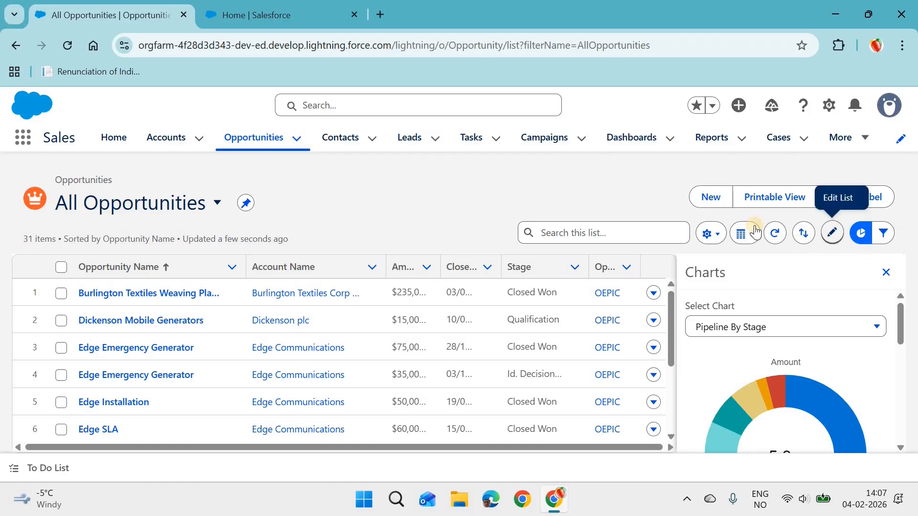
click(757, 243)
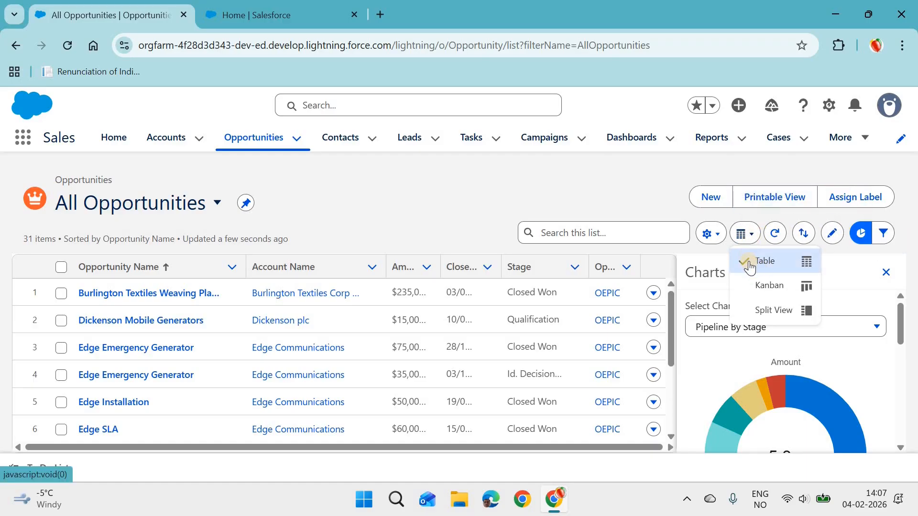
click(762, 287)
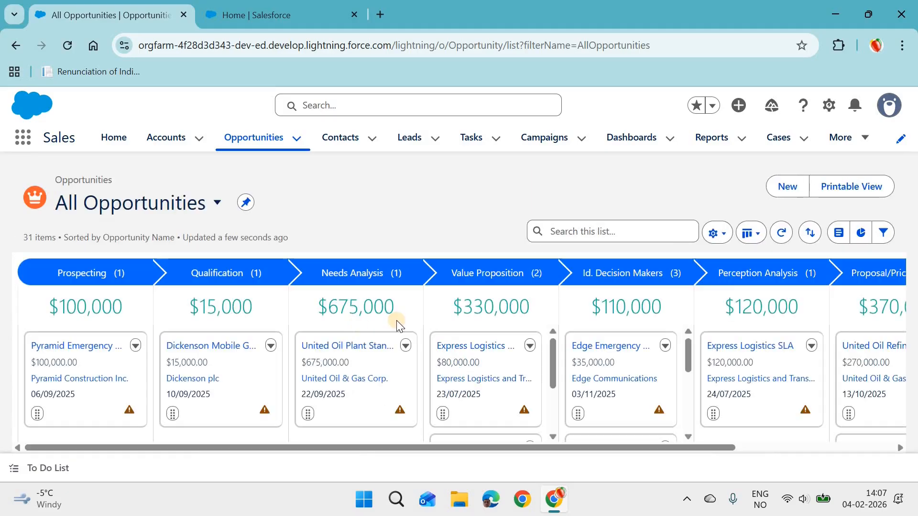
click(751, 232)
click(757, 317)
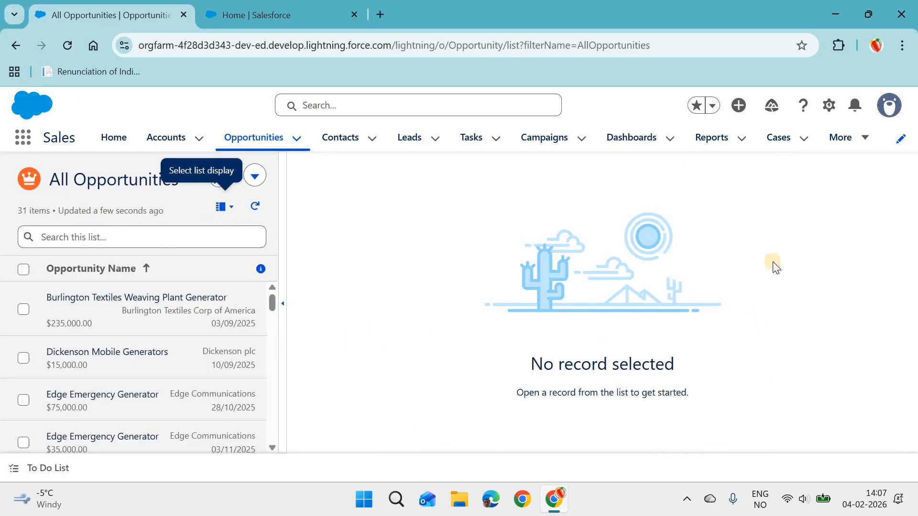
click(224, 207)
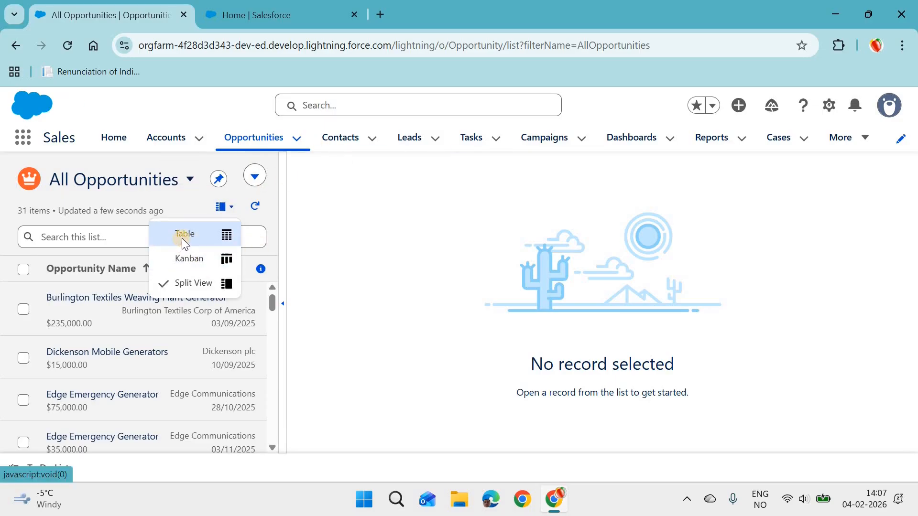
click(182, 236)
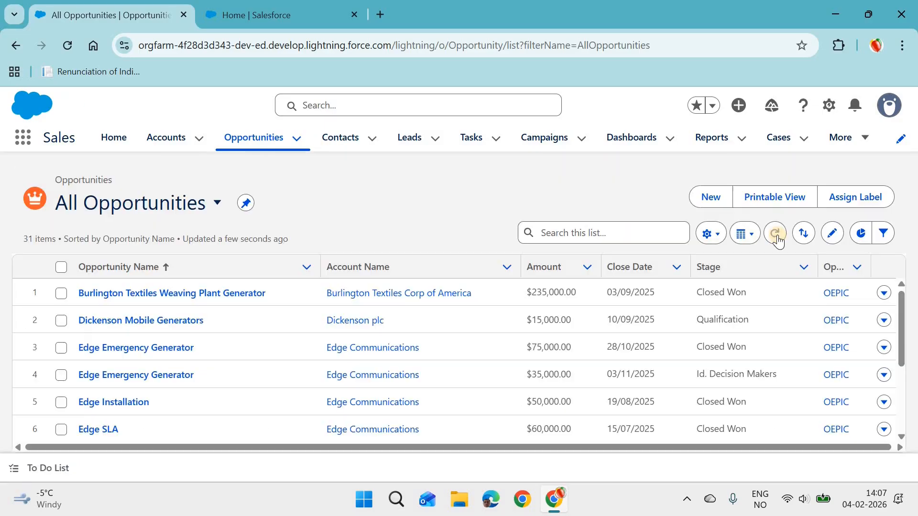
Step: Inspect the Sharing Settings and Select Fields to Display options of the All Opportunities list view without saving, and return to Setup
click(711, 235)
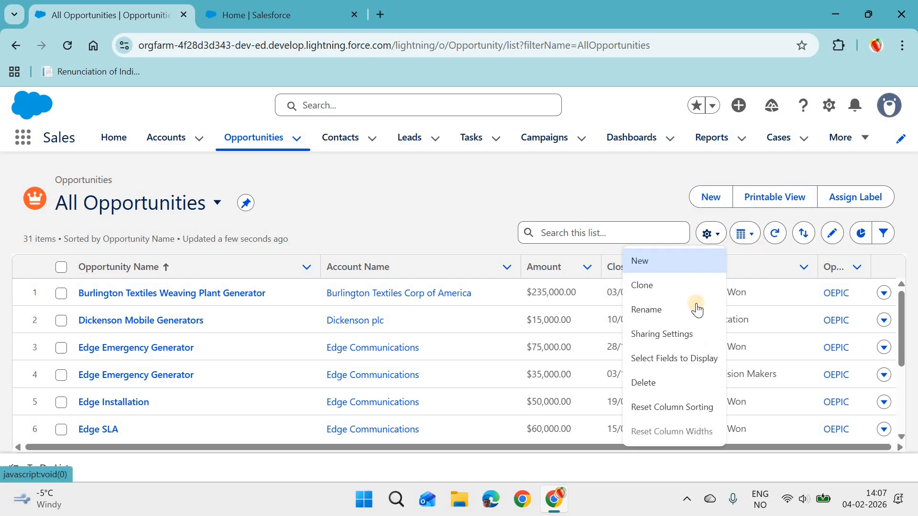
click(688, 335)
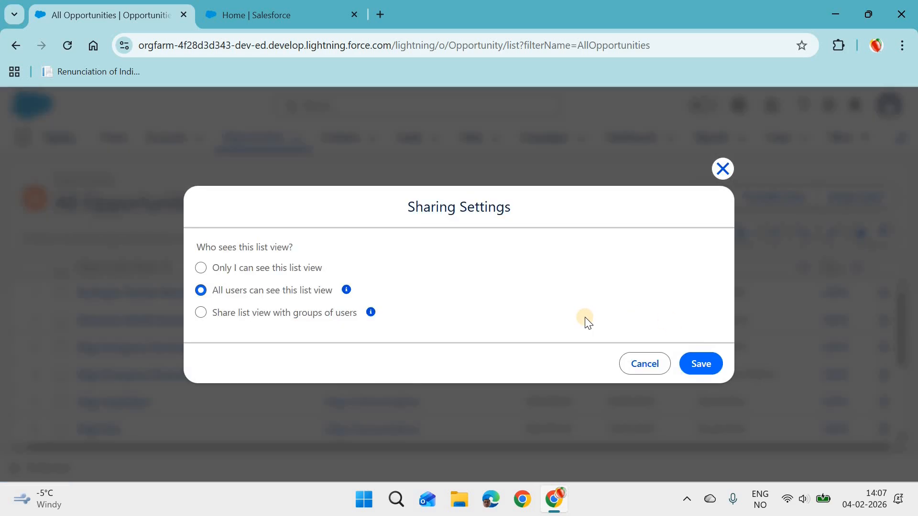
click(625, 360)
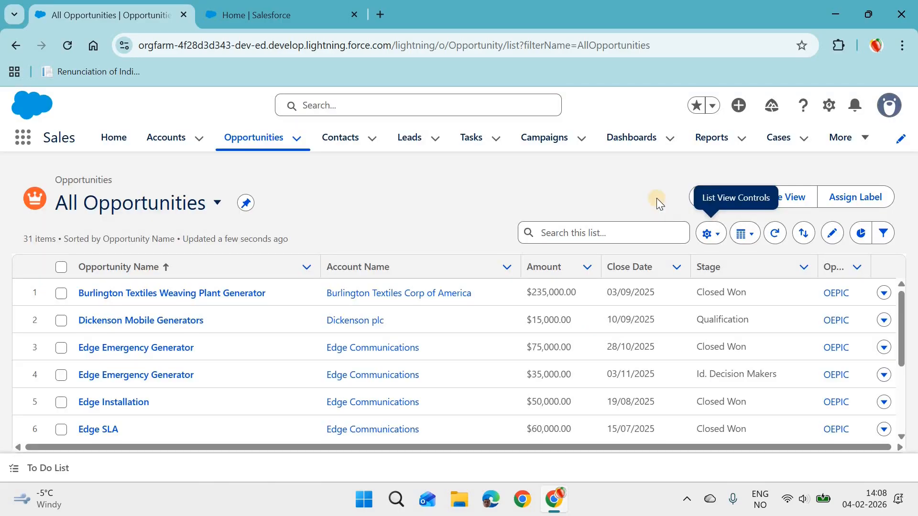
click(711, 233)
click(675, 362)
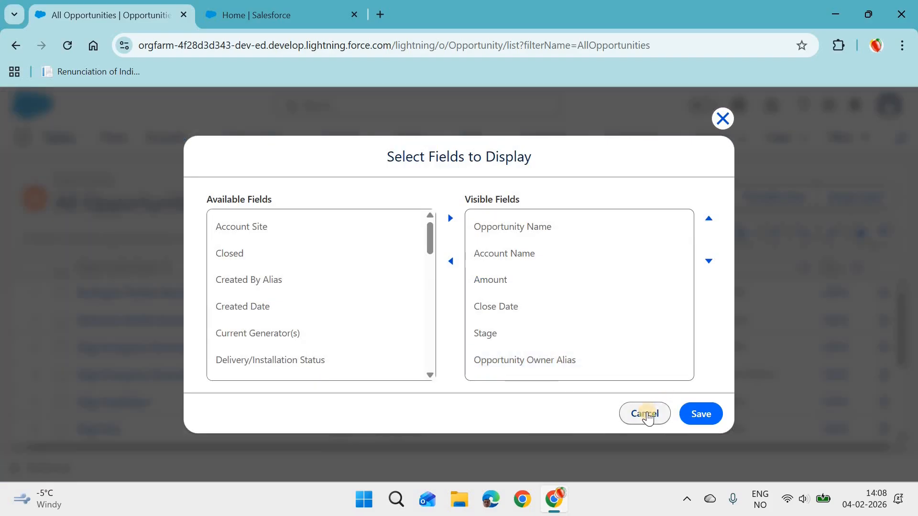
click(644, 414)
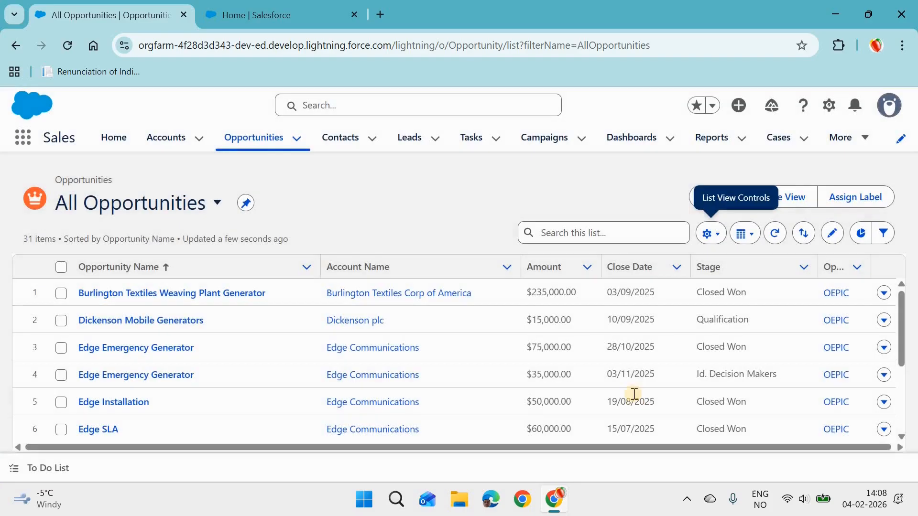
key(ctrl+Tab)
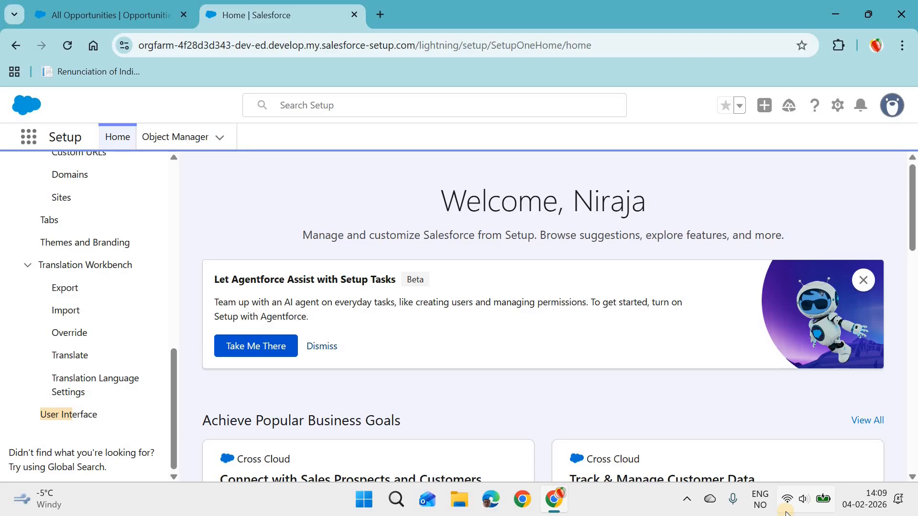